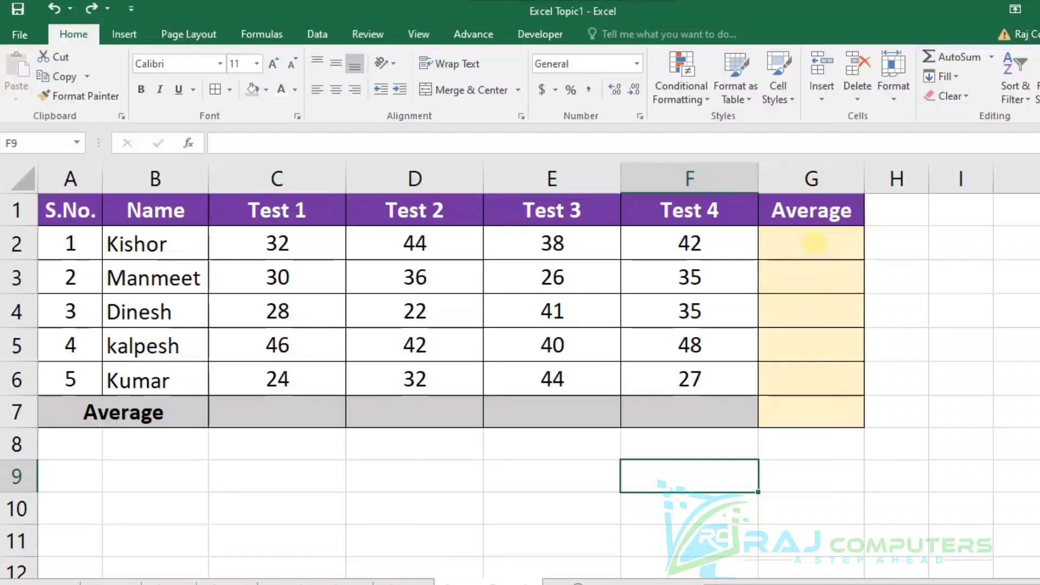
Enter =AVERAGE(C2:F2) in G2 to average the first student's four tests, and fill the formula down to G7.
left_click(814, 244)
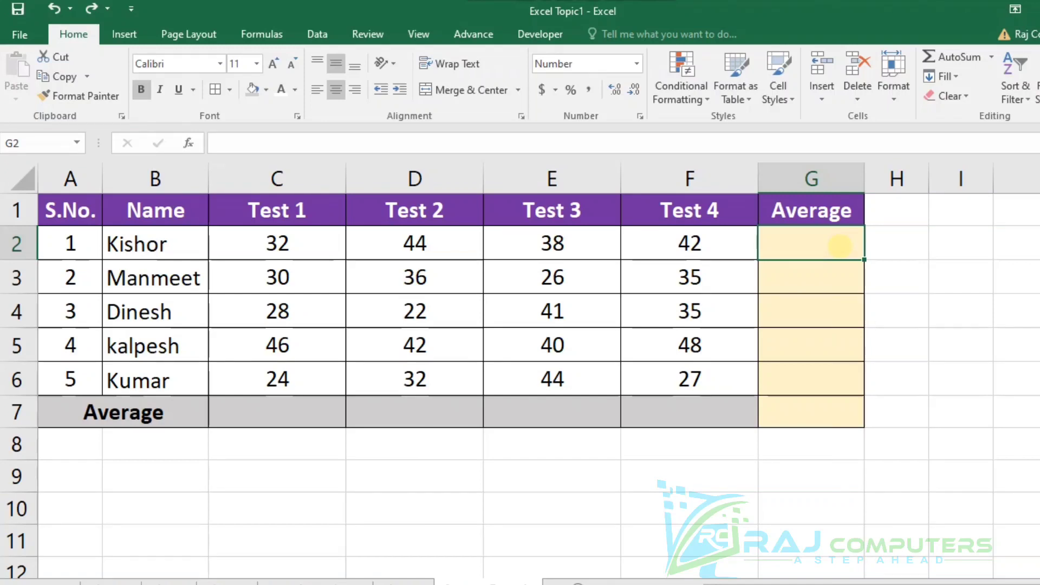
type("=")
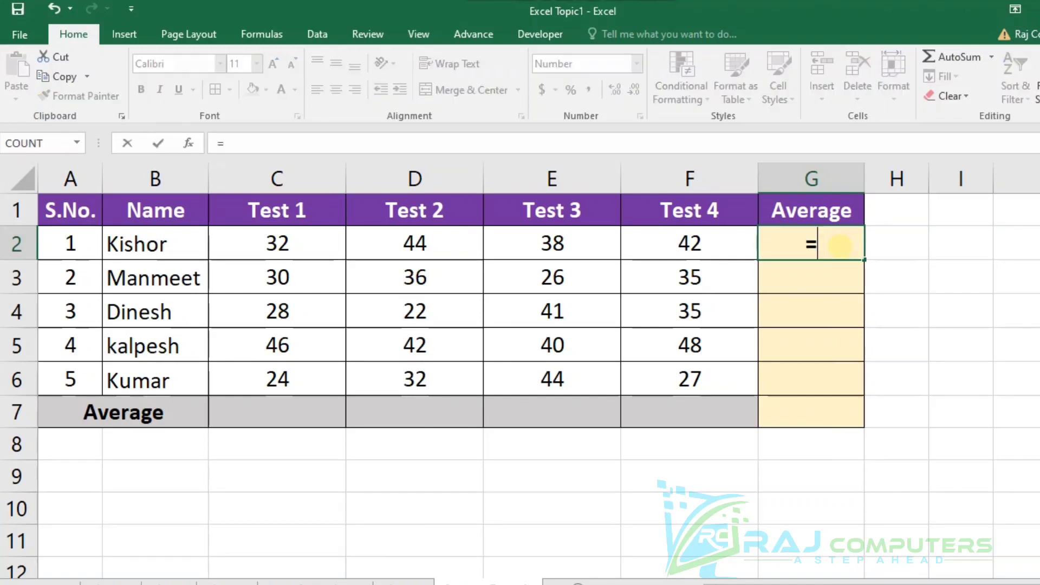
type("av")
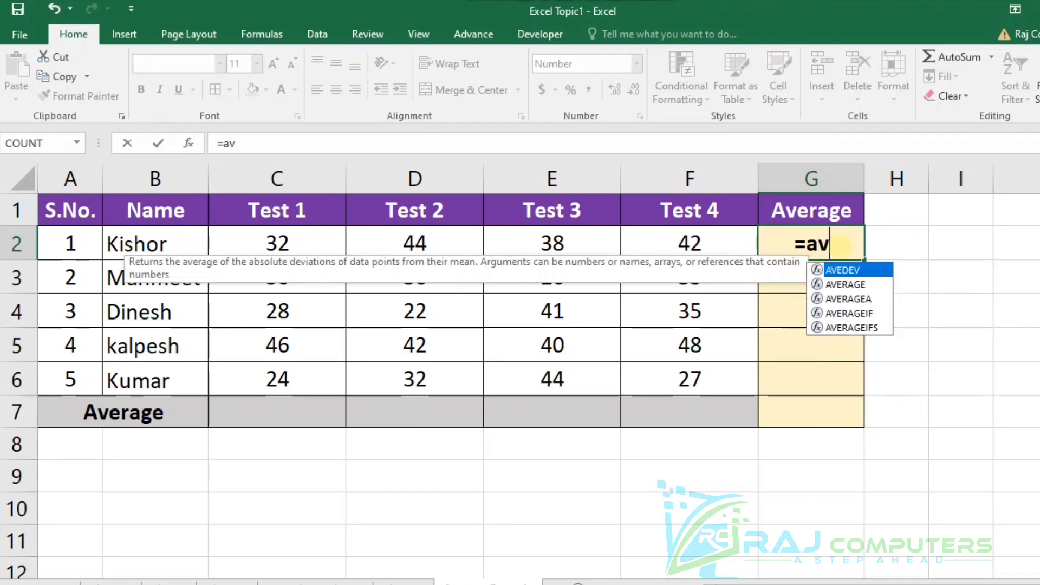
type("erage(")
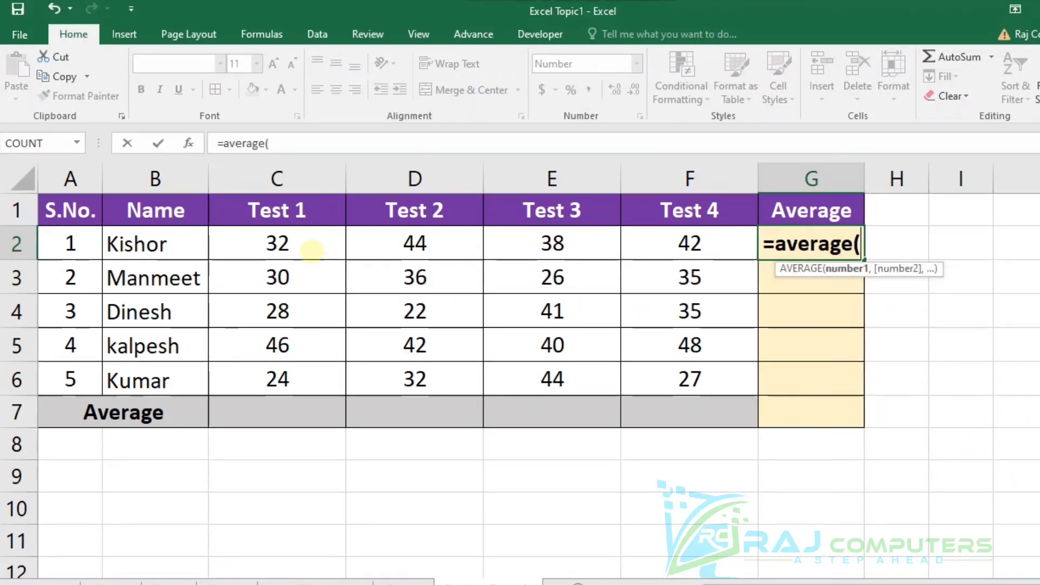
left_click(270, 250)
left_click_drag(269, 250, 618, 242)
type(")")
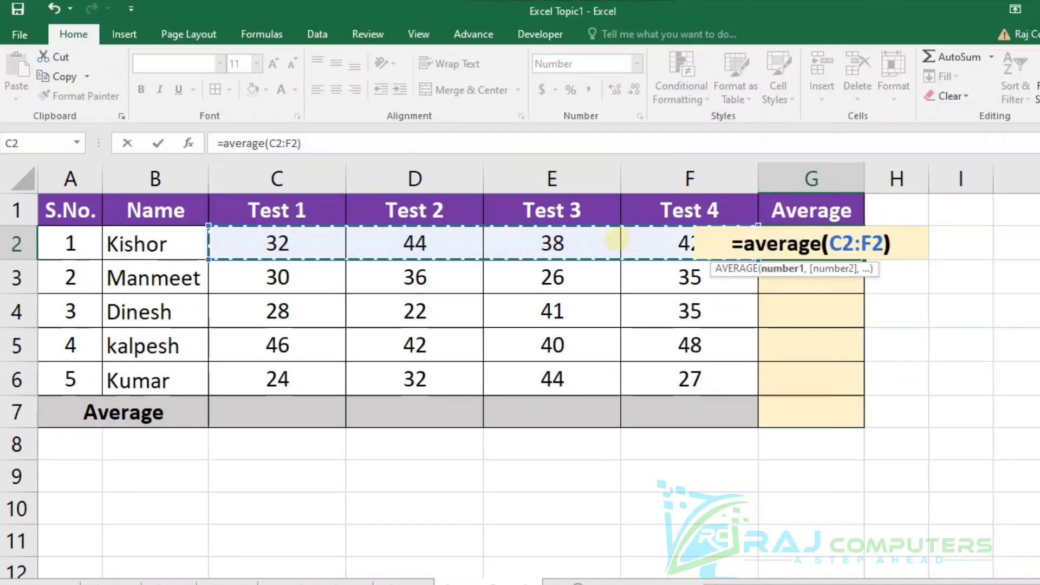
key("Return")
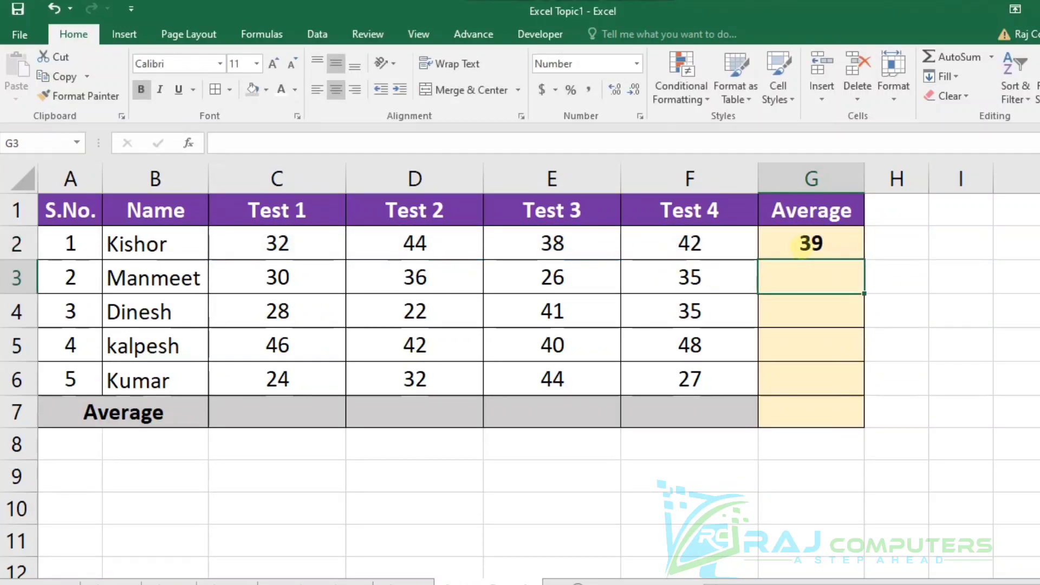
left_click(804, 245)
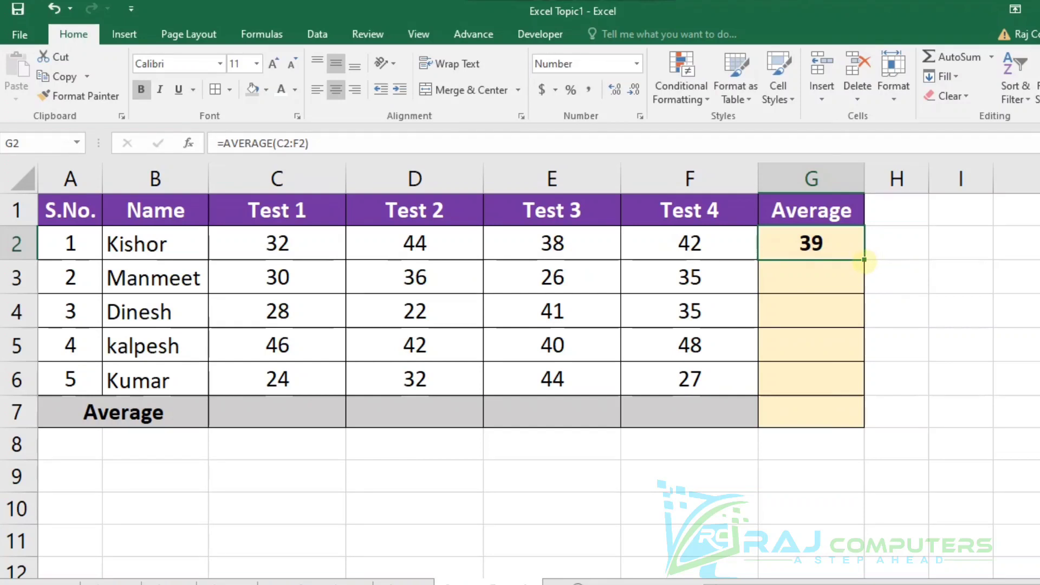
left_click_drag(864, 261, 853, 422)
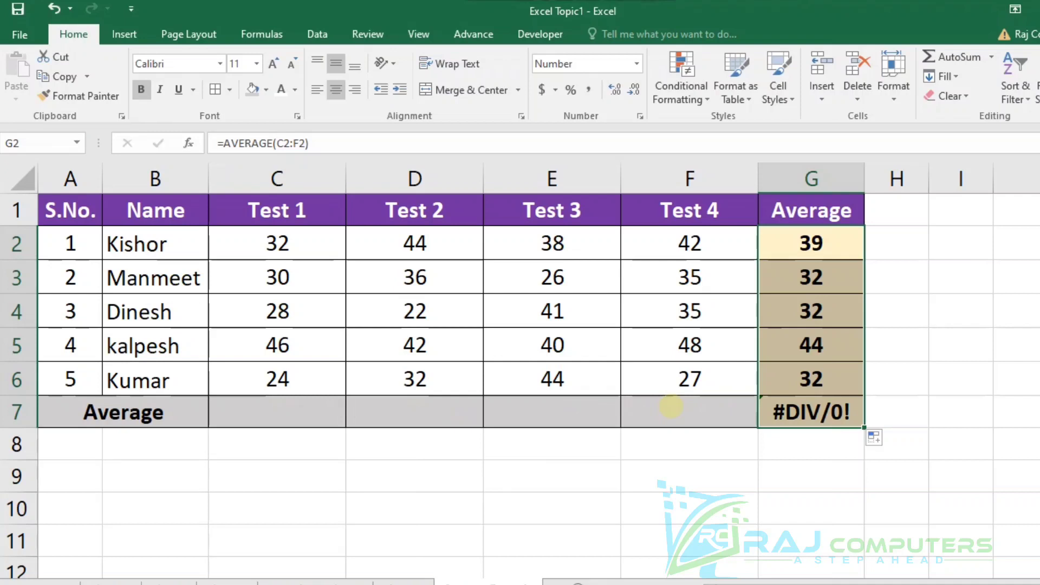
Enter =AVERAGE(C2:C6) in C7 to average the Test 1 scores, and fill the formula across to F7.
left_click(301, 413)
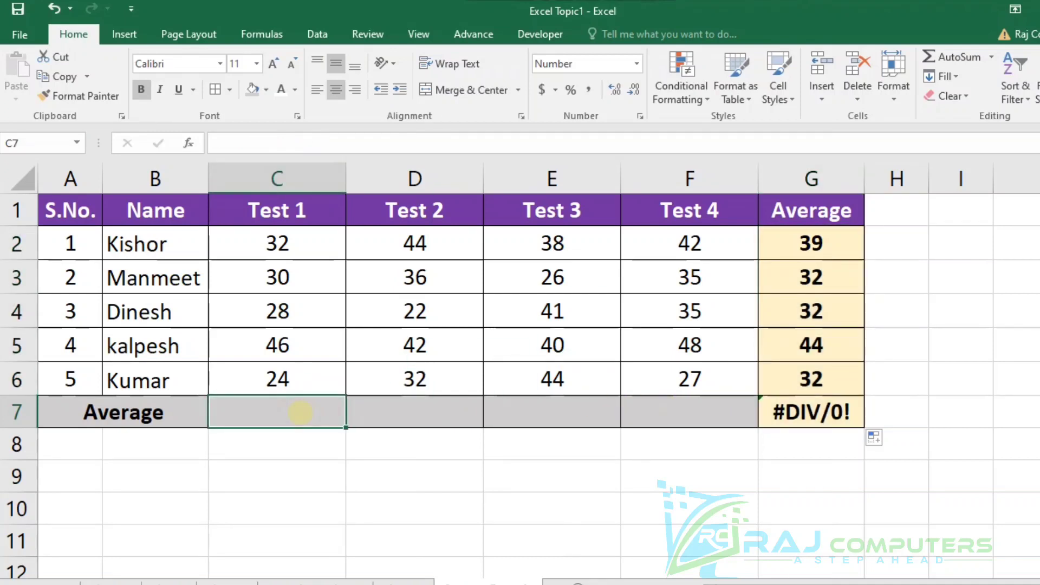
type("=a")
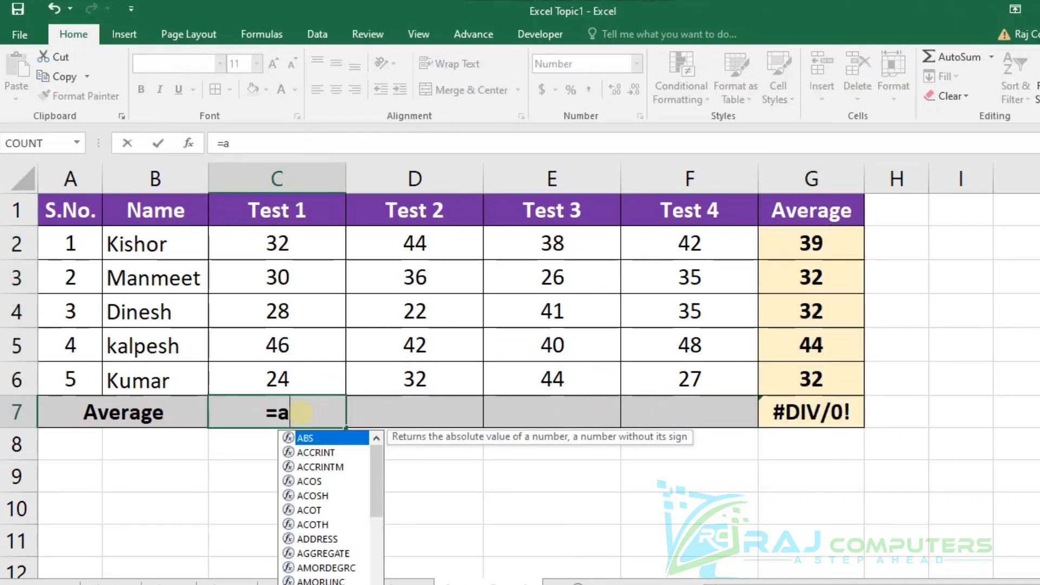
type("verage(")
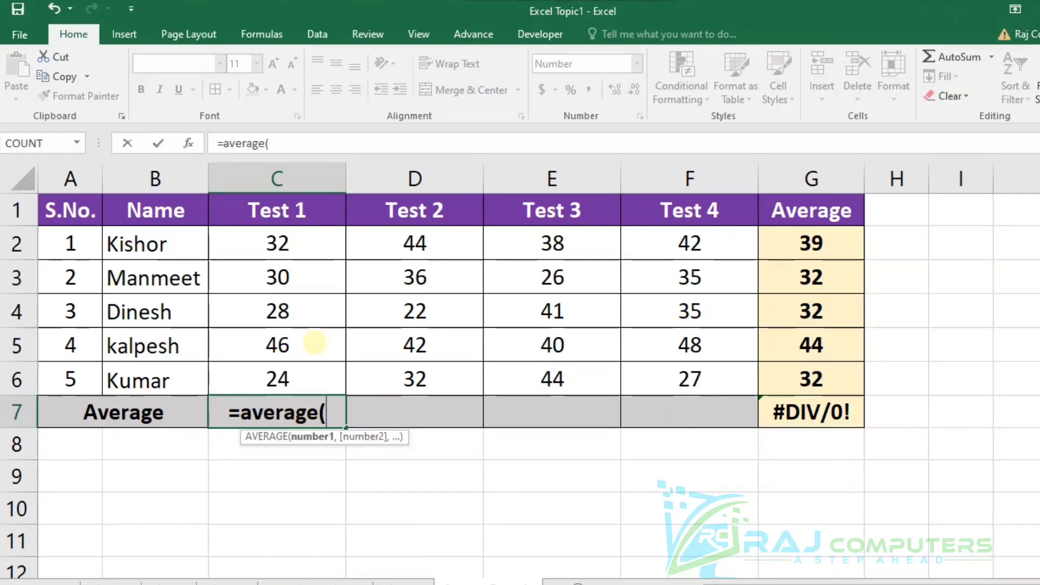
left_click_drag(278, 245, 278, 379)
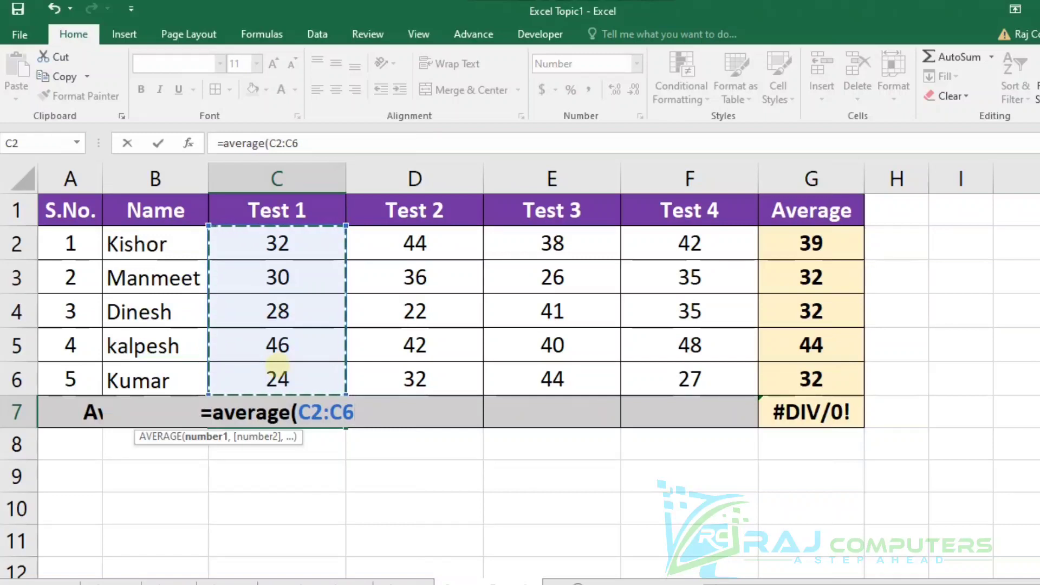
type(")")
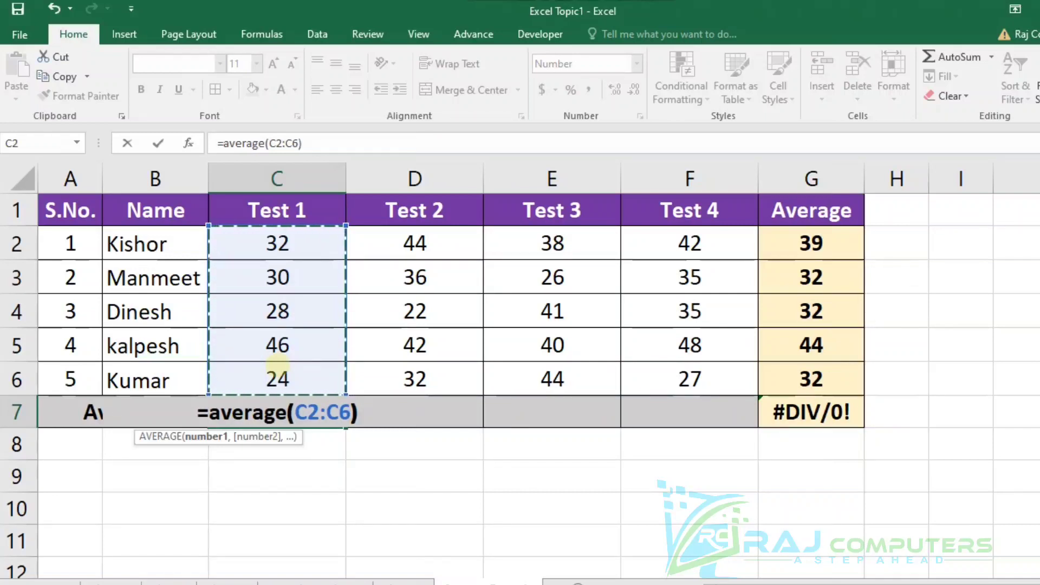
key("Return")
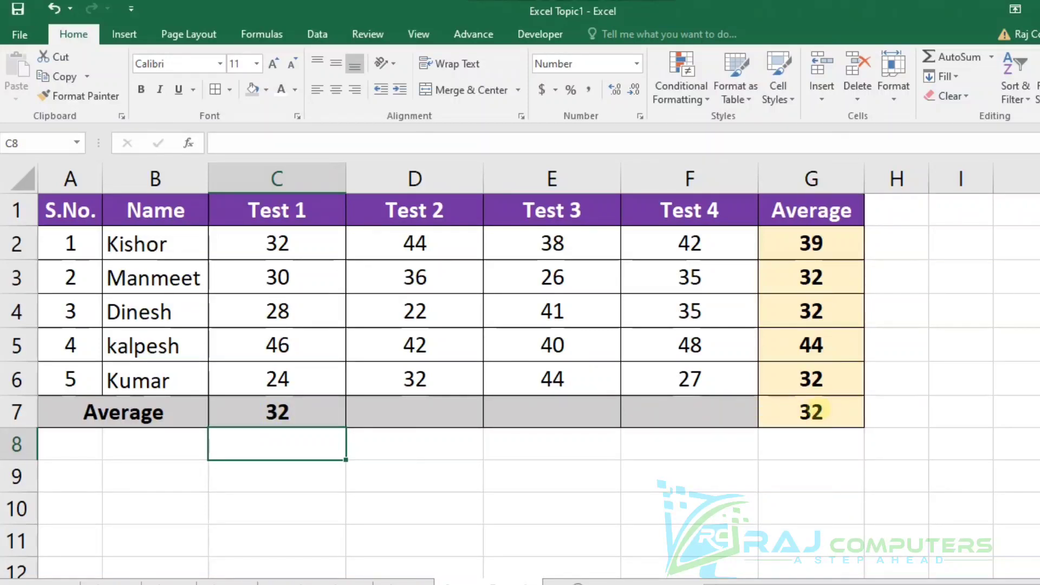
left_click(298, 413)
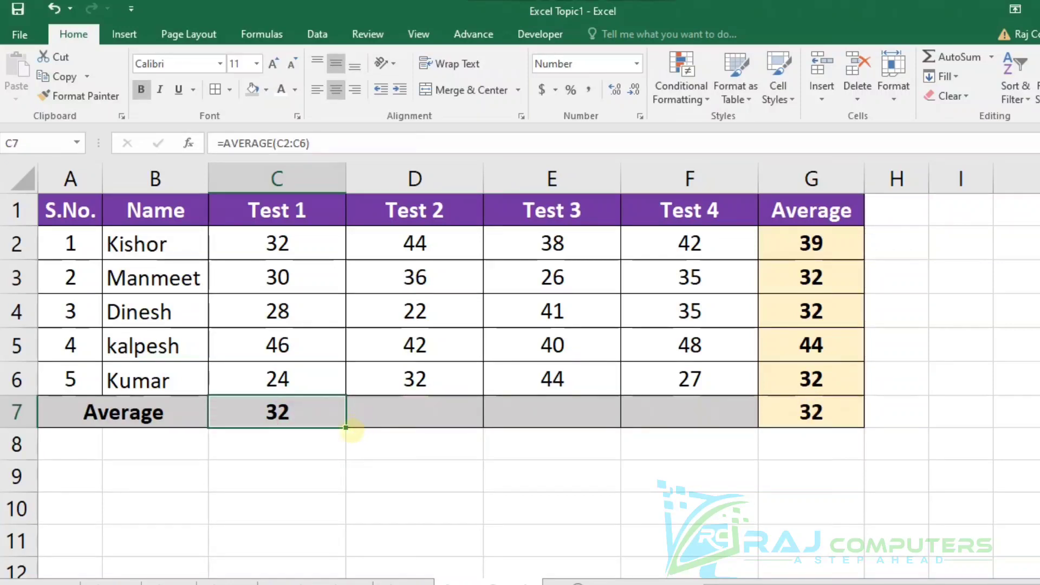
left_click_drag(341, 428, 698, 427)
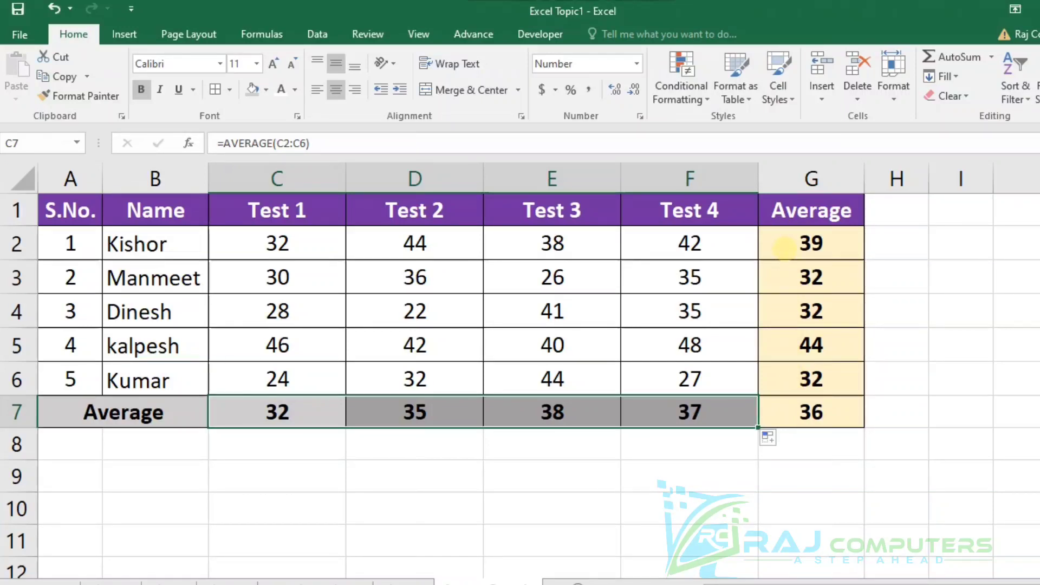
Increase the decimals of the averages in G2:G7 to two places.
left_click_drag(783, 245, 783, 409)
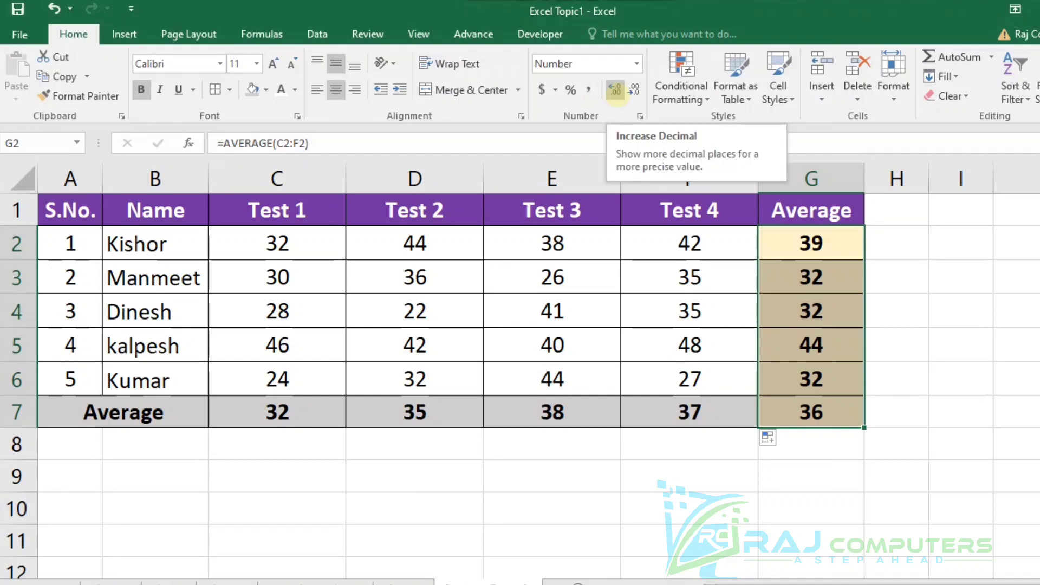
left_click(615, 90)
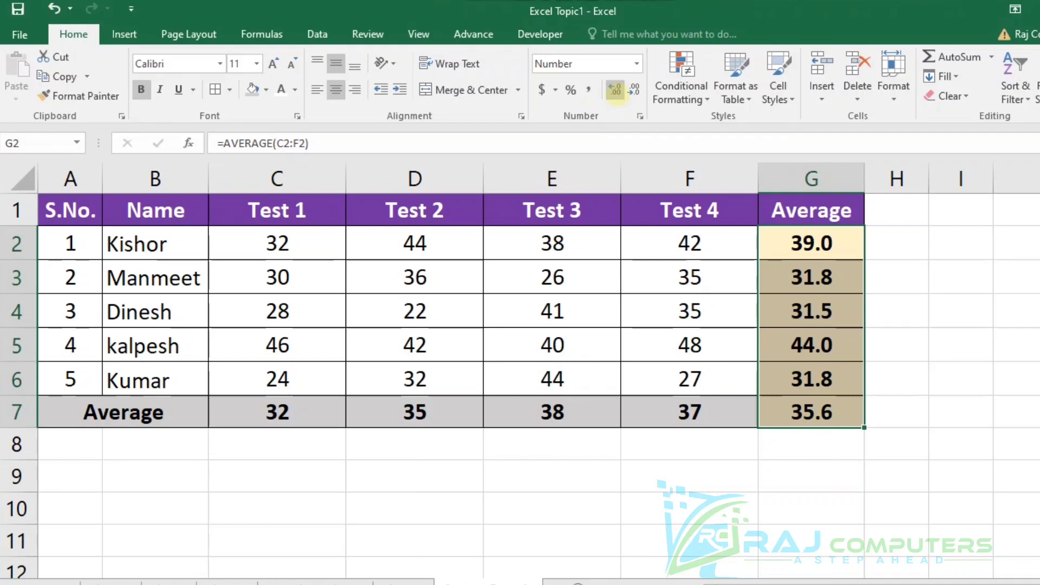
left_click(615, 90)
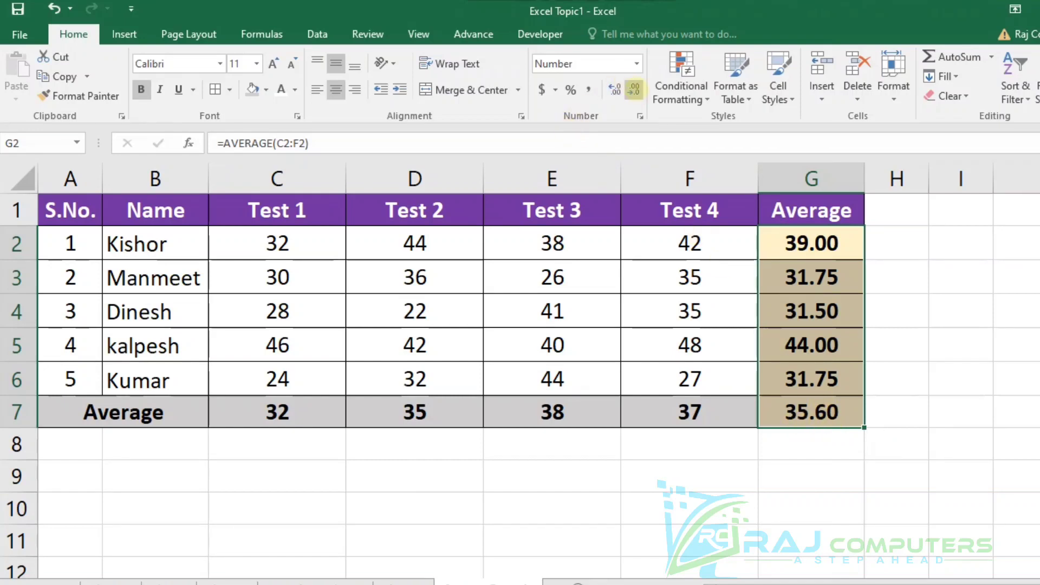
Reduce the averages in G2:G7 to whole numbers and bring them back to two decimal places.
left_click(634, 90)
left_click(634, 89)
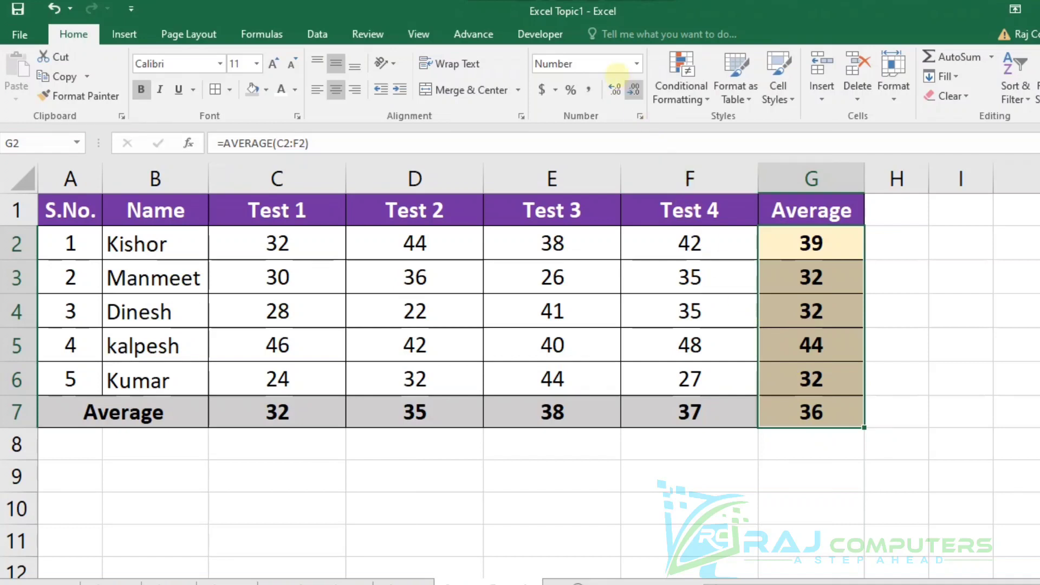
left_click(615, 89)
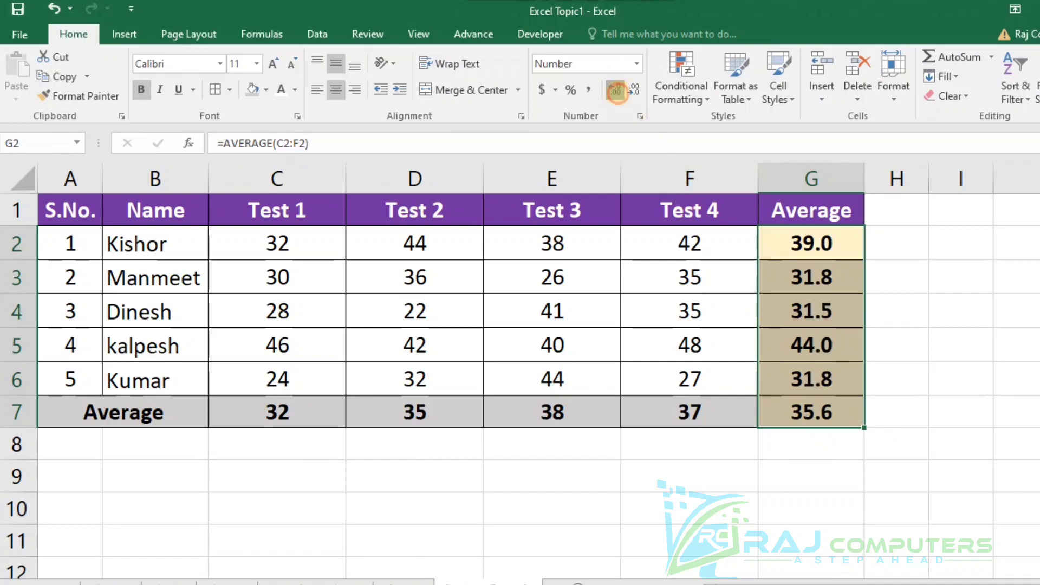
left_click(615, 89)
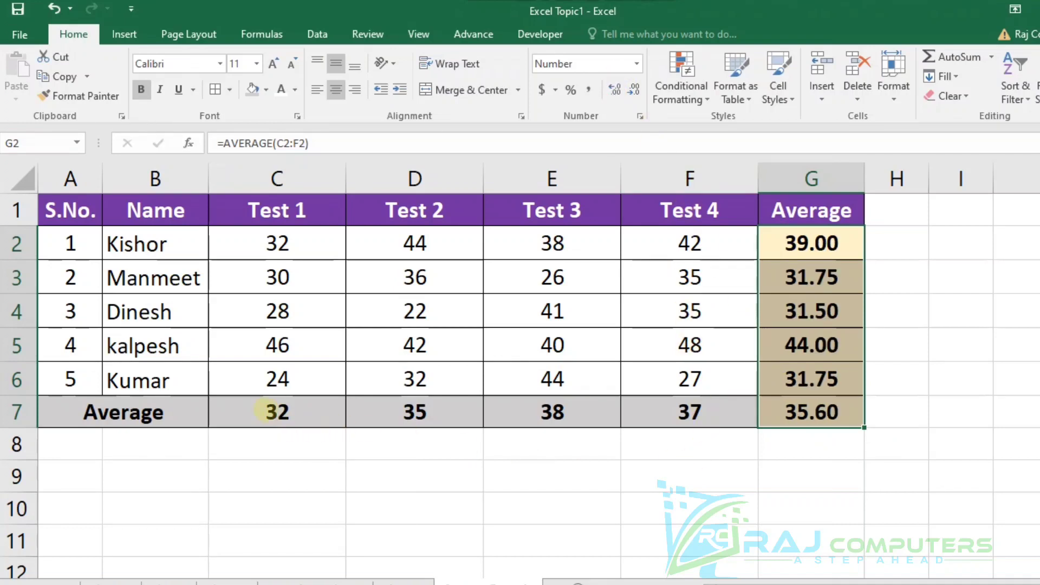
Display the test averages in C7:F7 with two decimal places.
left_click_drag(275, 409, 657, 407)
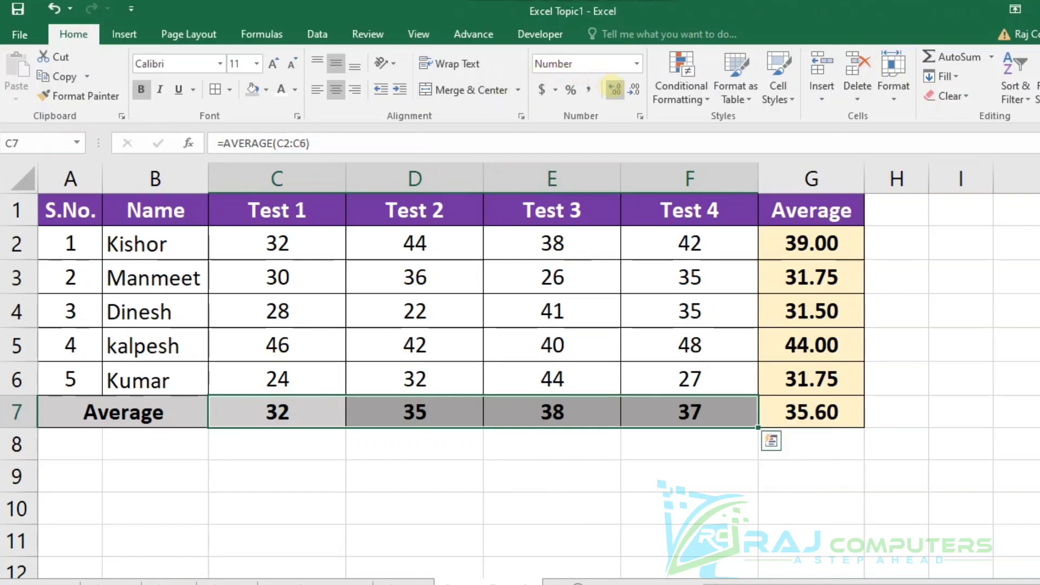
left_click(615, 89)
left_click(615, 90)
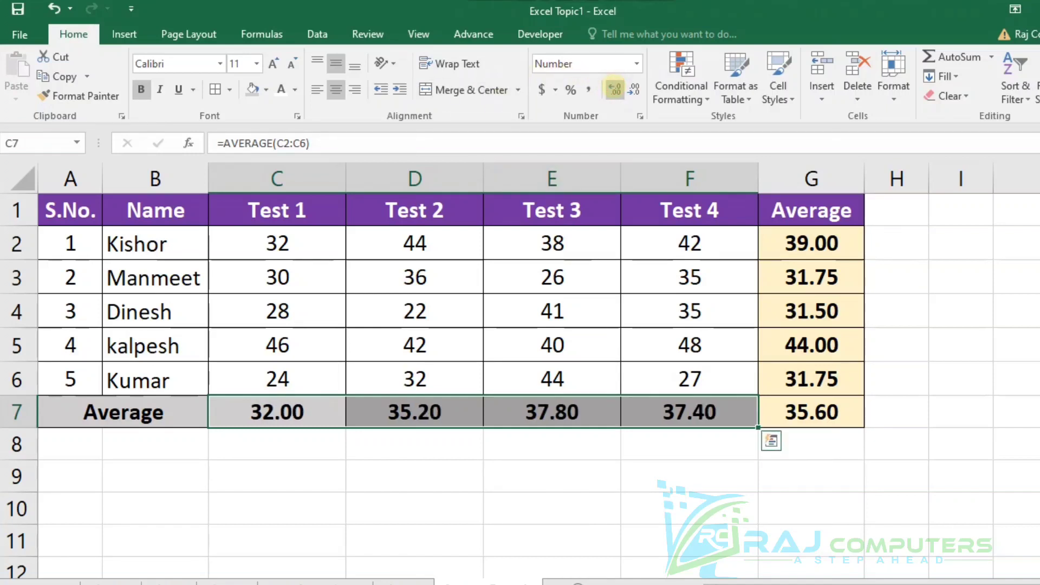
left_click(578, 477)
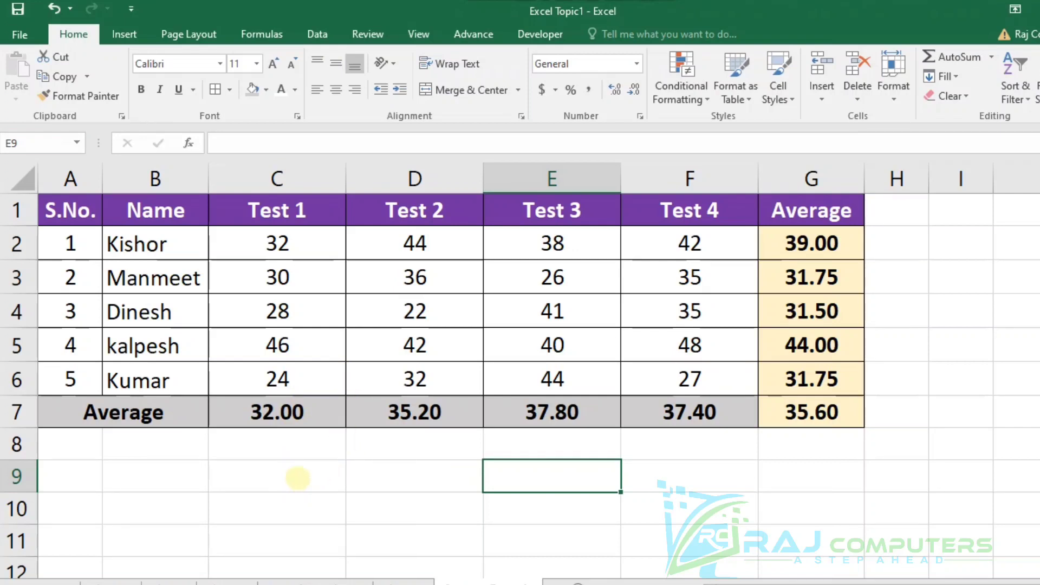
Enter =AVERAGE(C7,E7,F7) in C9 to average the non-adjacent Test 1, Test 3 and Test 4 averages.
left_click(297, 478)
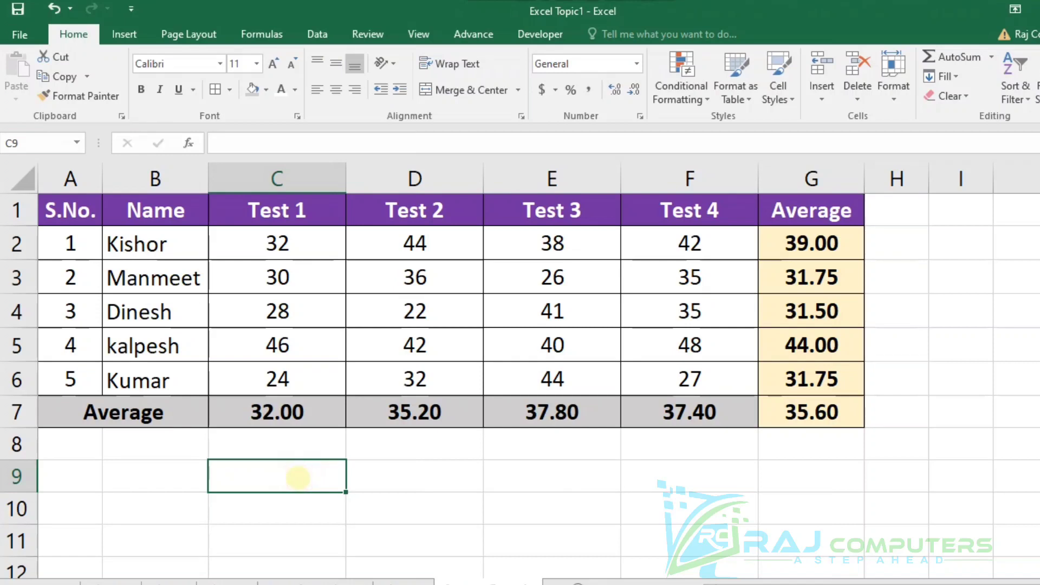
type("=av")
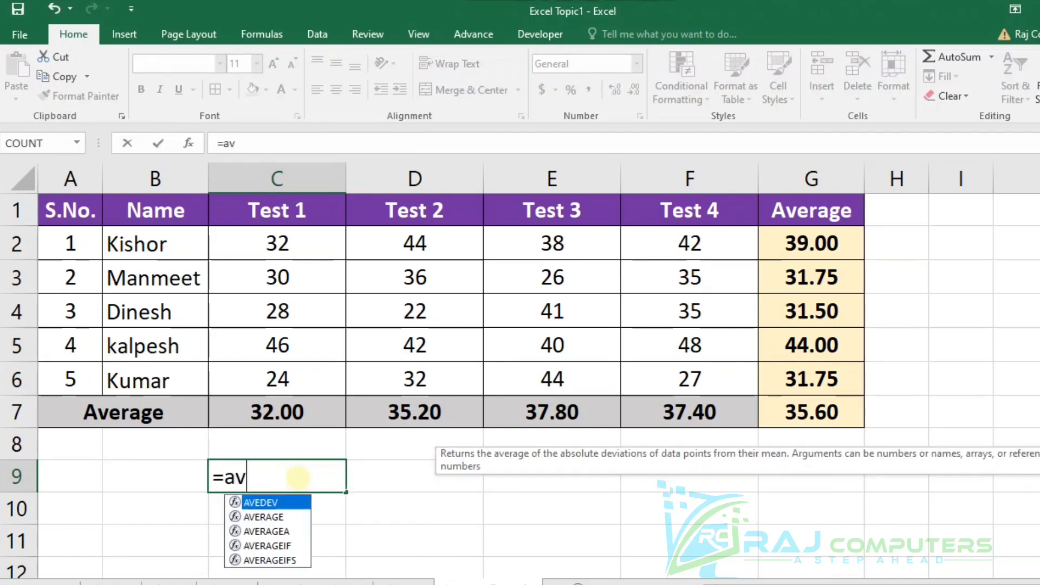
type("erage(")
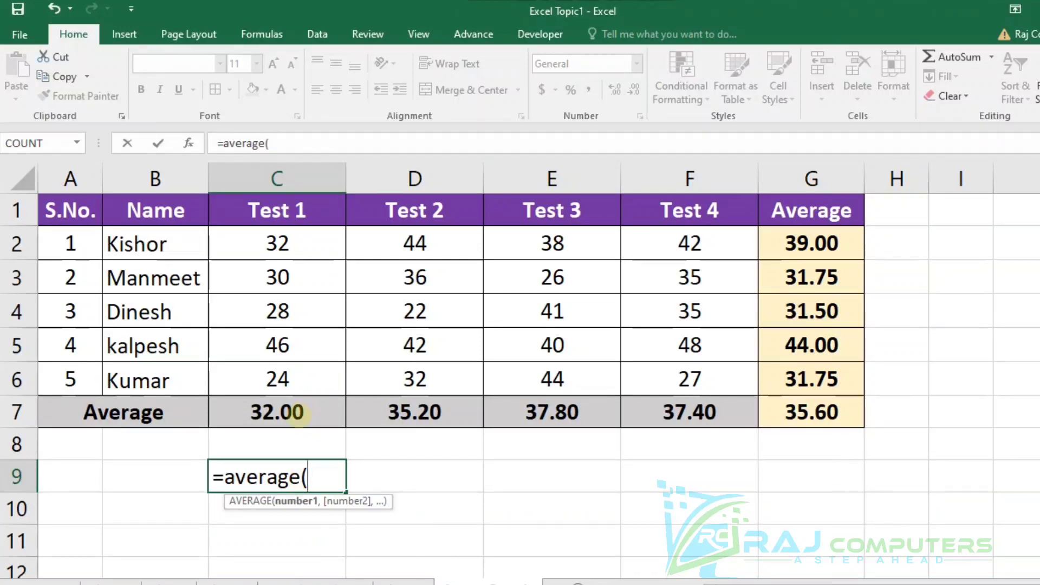
left_click(297, 415)
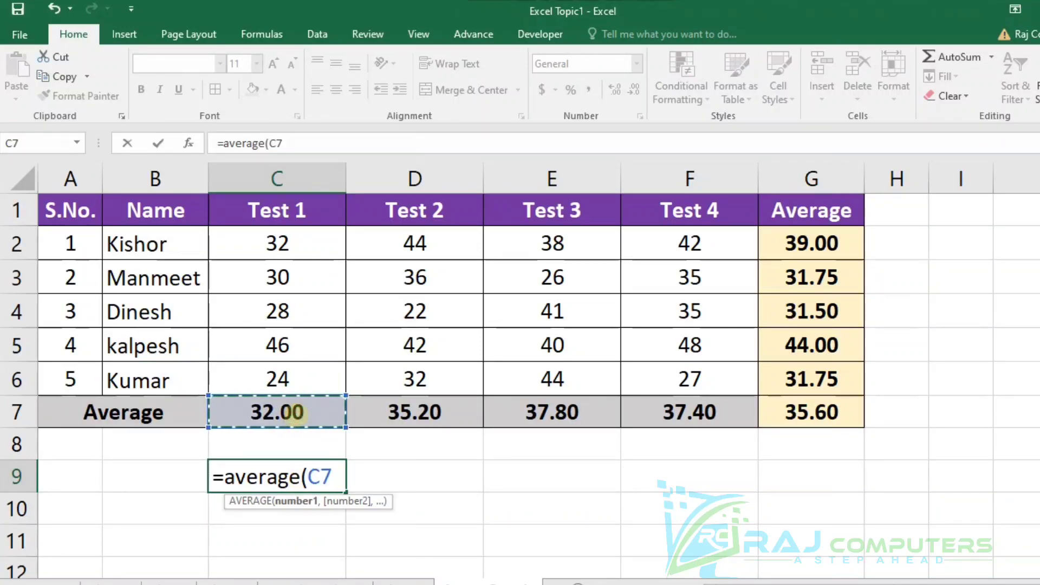
type(",")
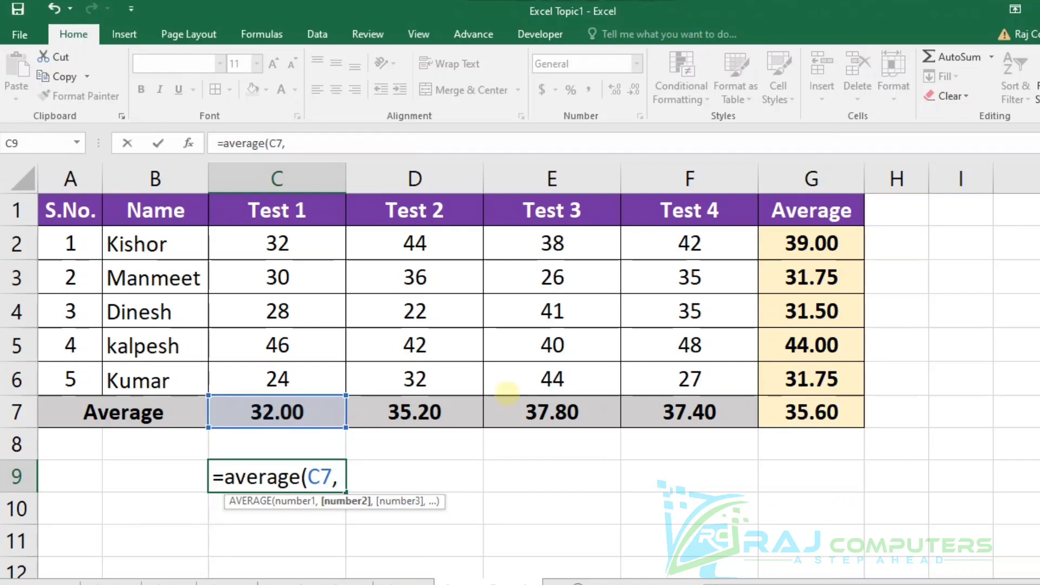
left_click(552, 417)
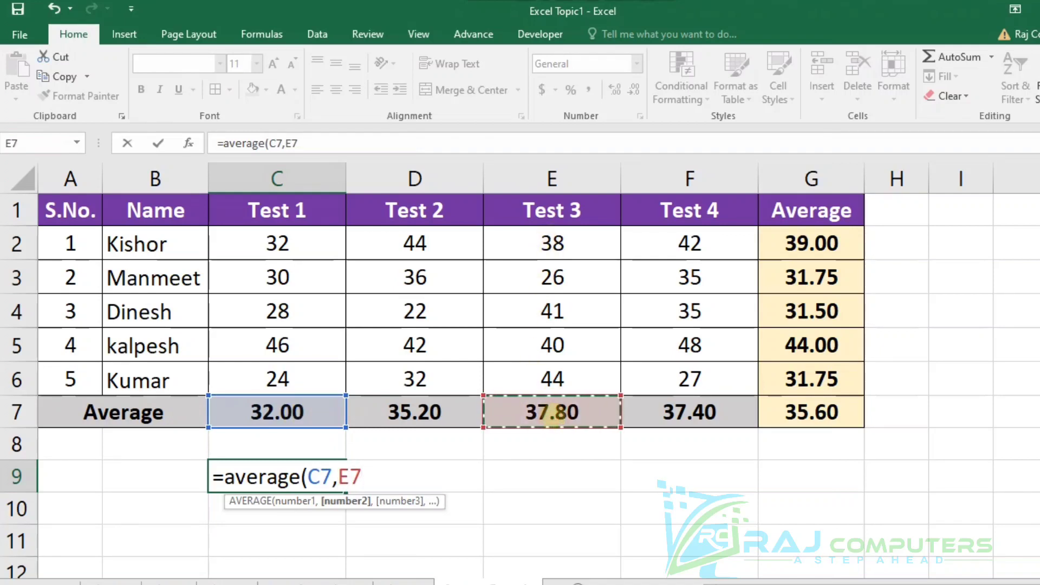
type(",")
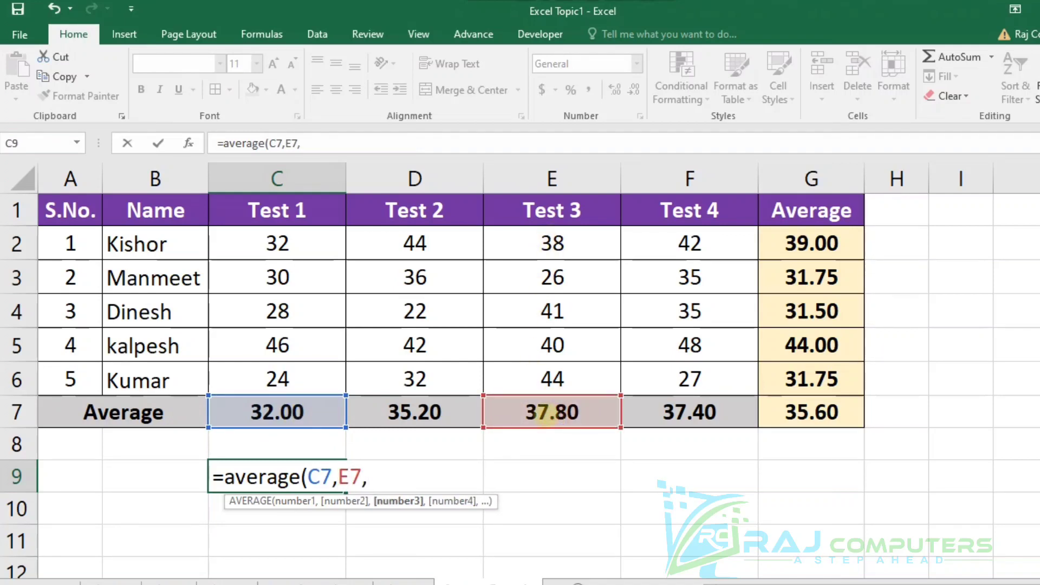
left_click(684, 420)
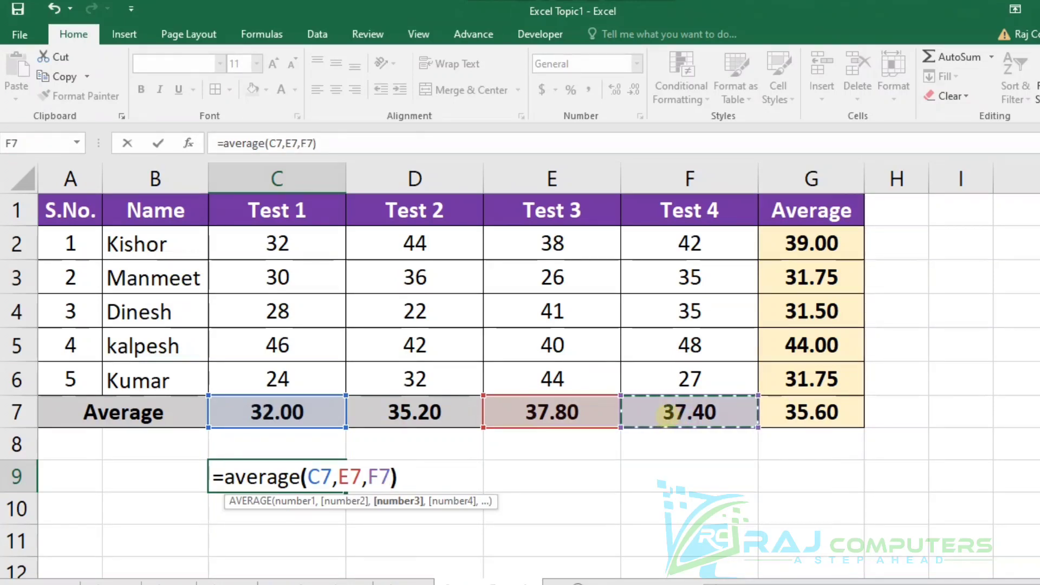
key("Return")
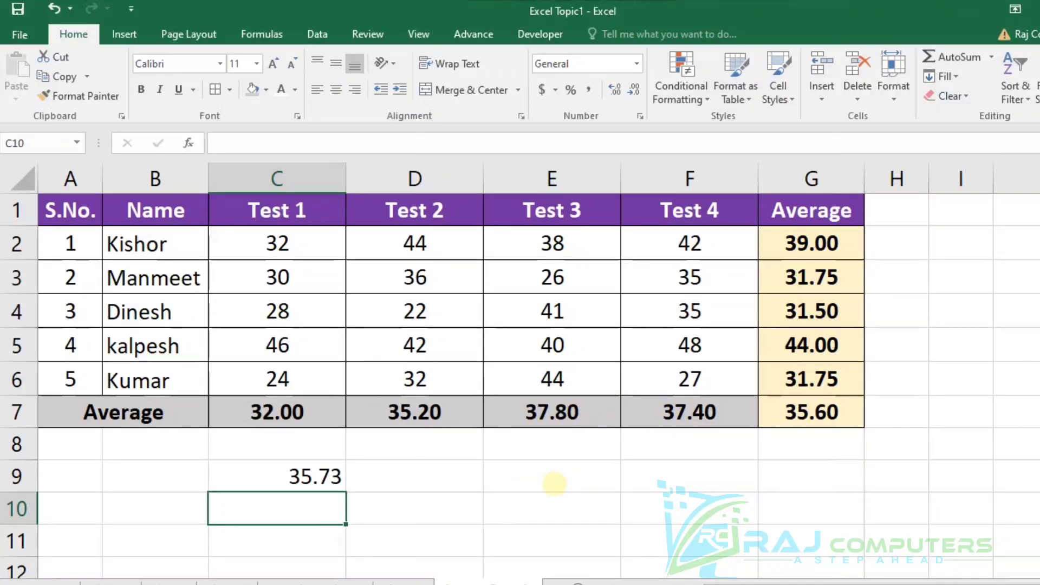
left_click(569, 478)
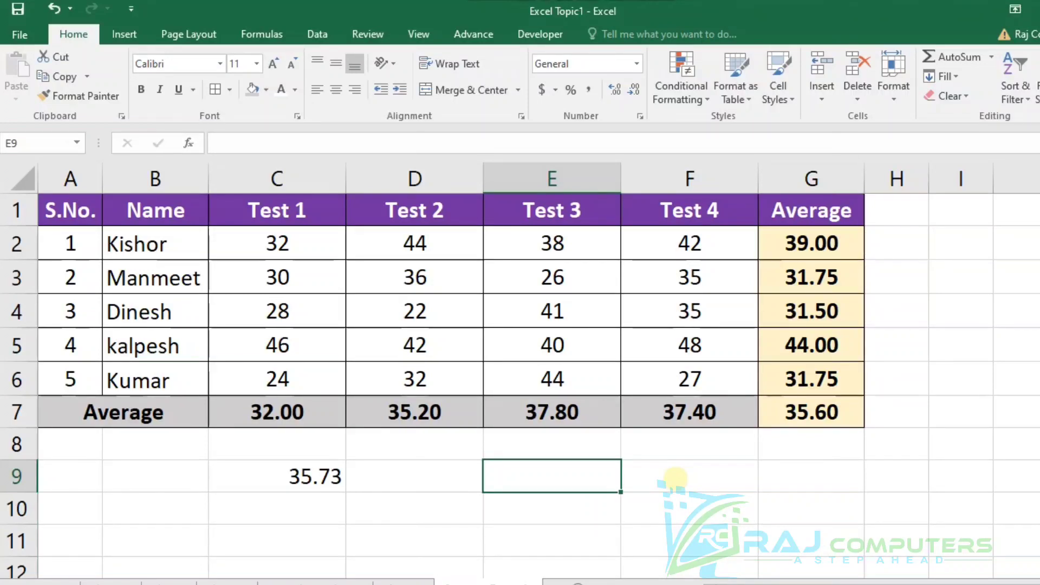
Enter =AVERAGE(C7:D7,F7) in E9 to average the Test 1 to Test 2 range together with the Test 4 average.
type("=a")
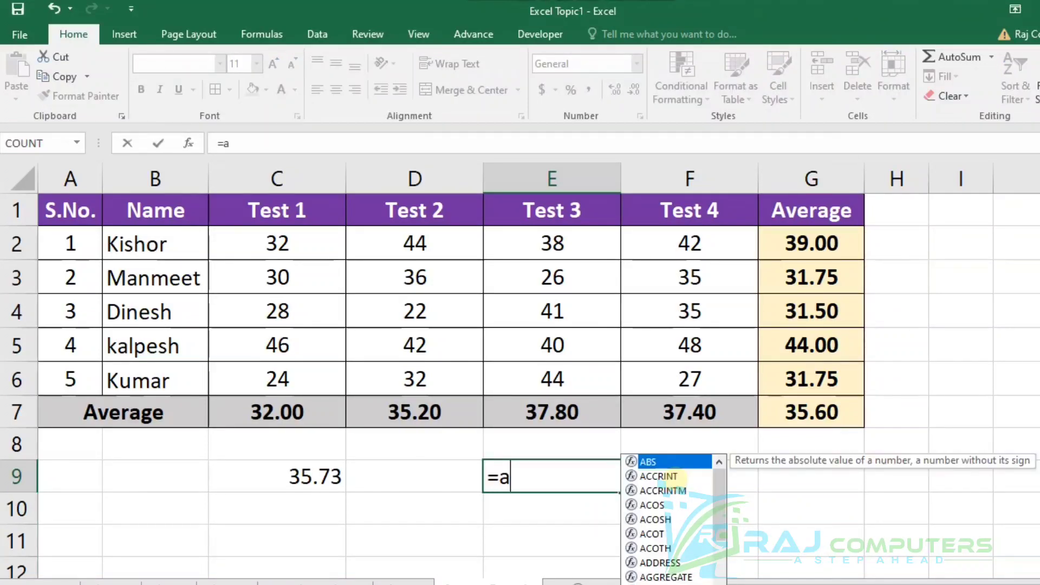
type("verag")
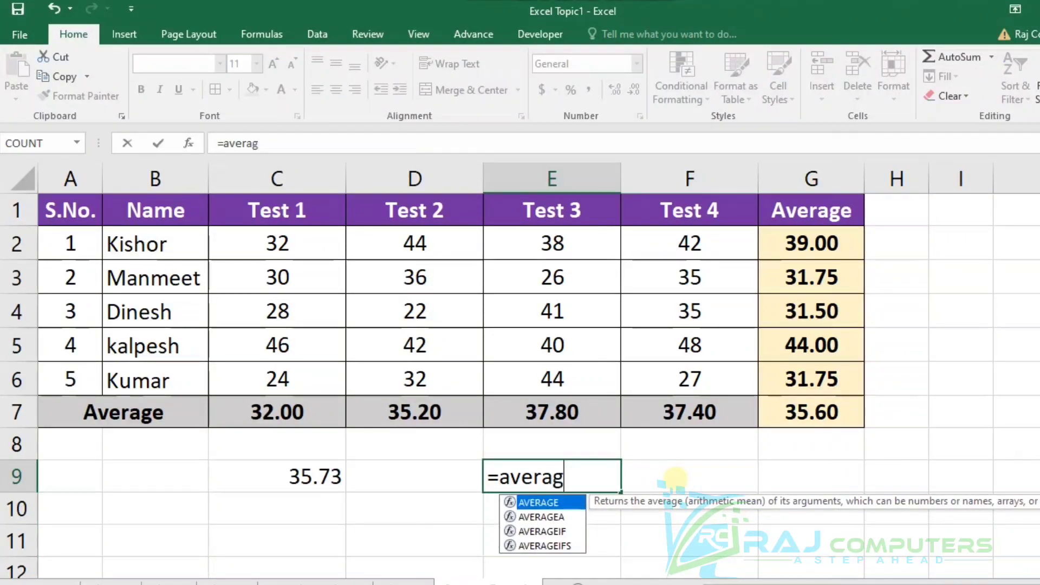
type("e(")
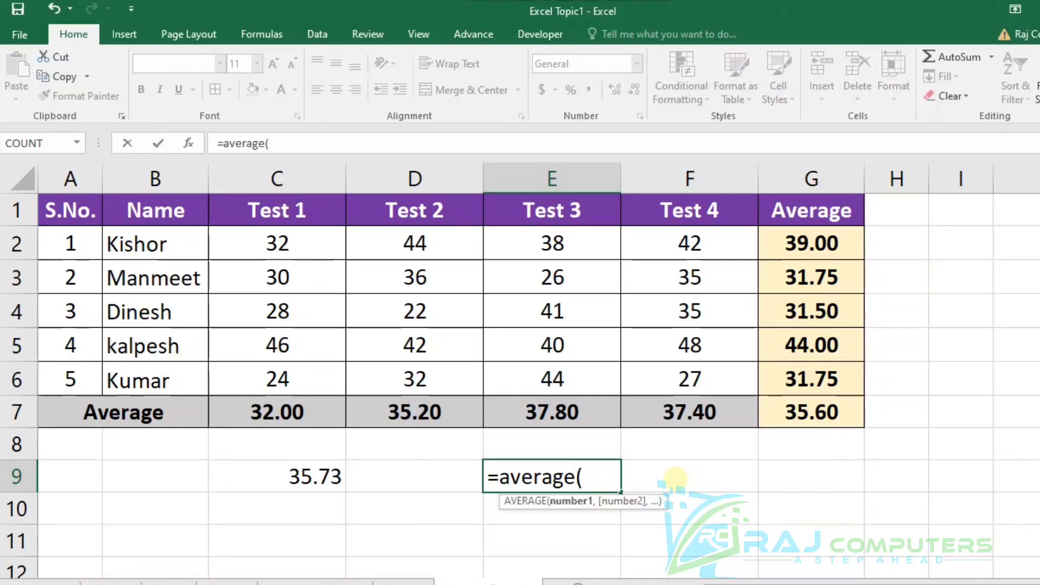
left_click_drag(264, 419, 408, 411)
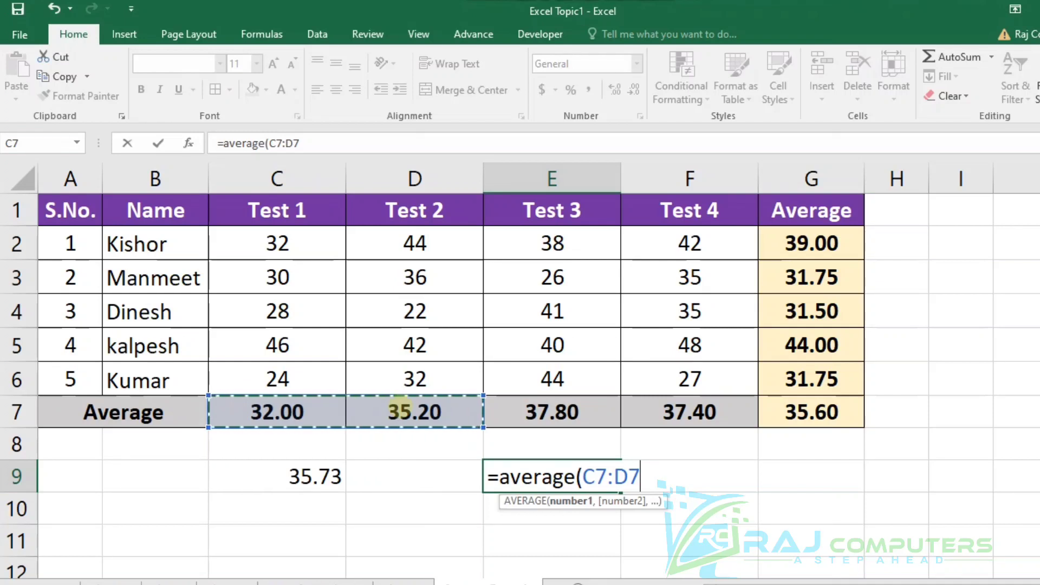
type(",")
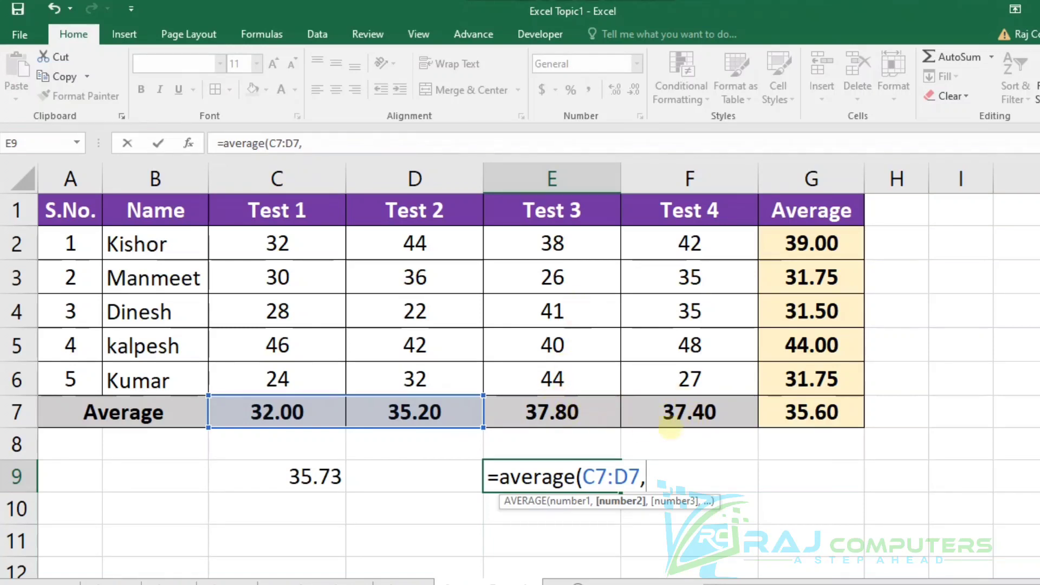
left_click(715, 414)
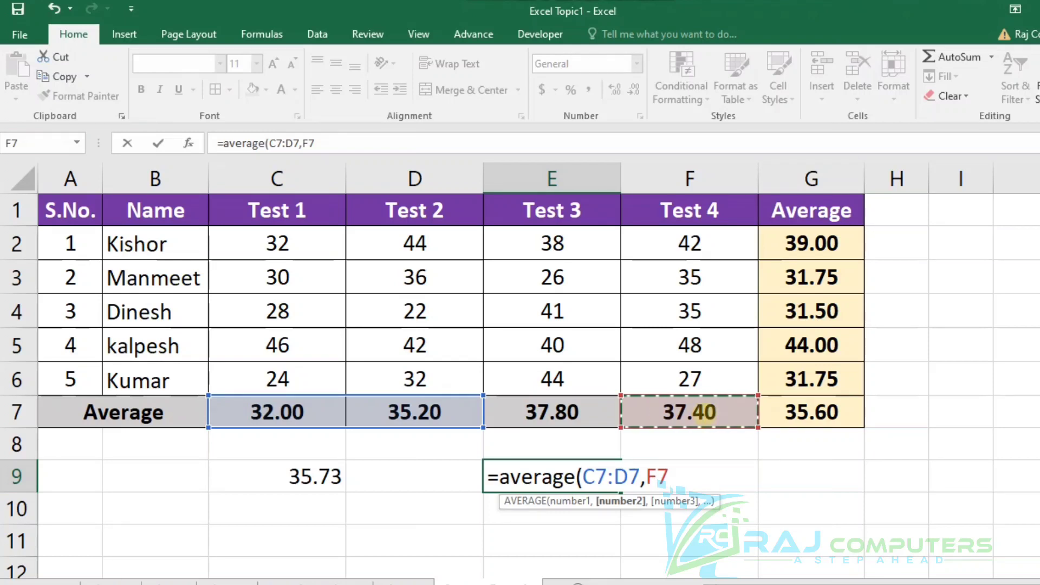
type(")")
key("Return")
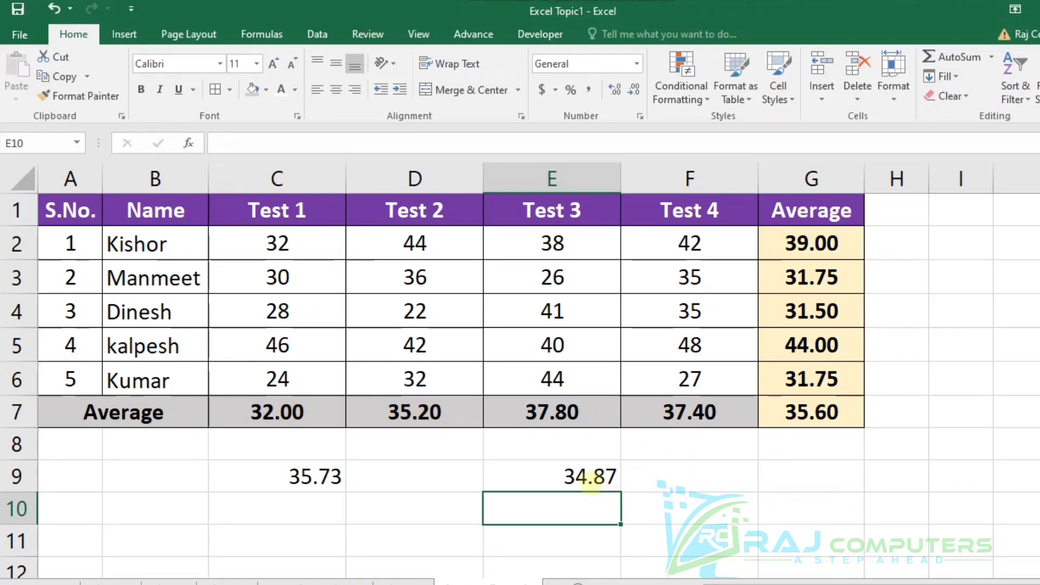
left_click(590, 481)
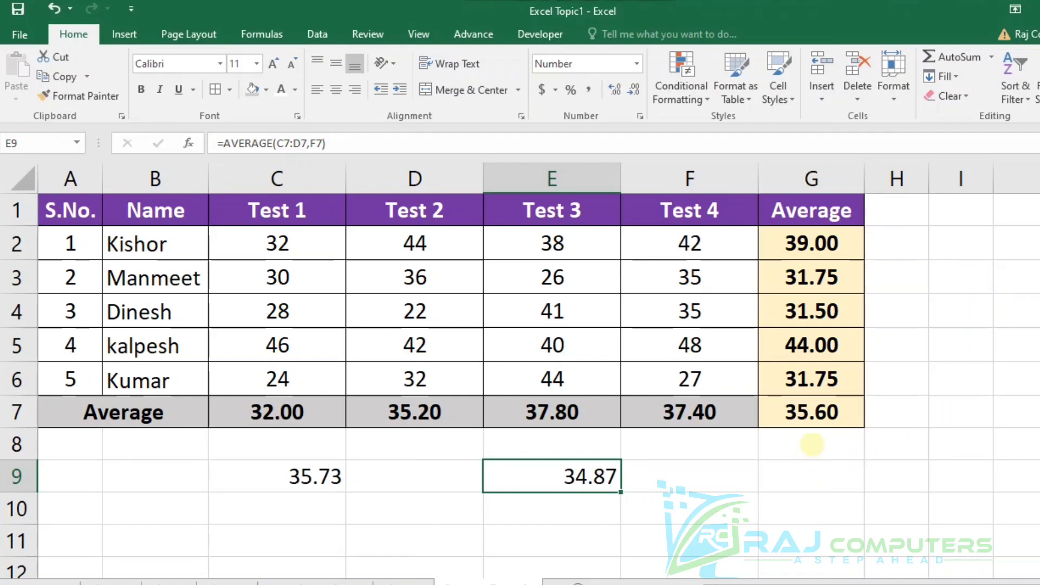
Enter =AVERAGE(C2:F6) in G8 to average all students' scores across the four tests.
left_click(816, 441)
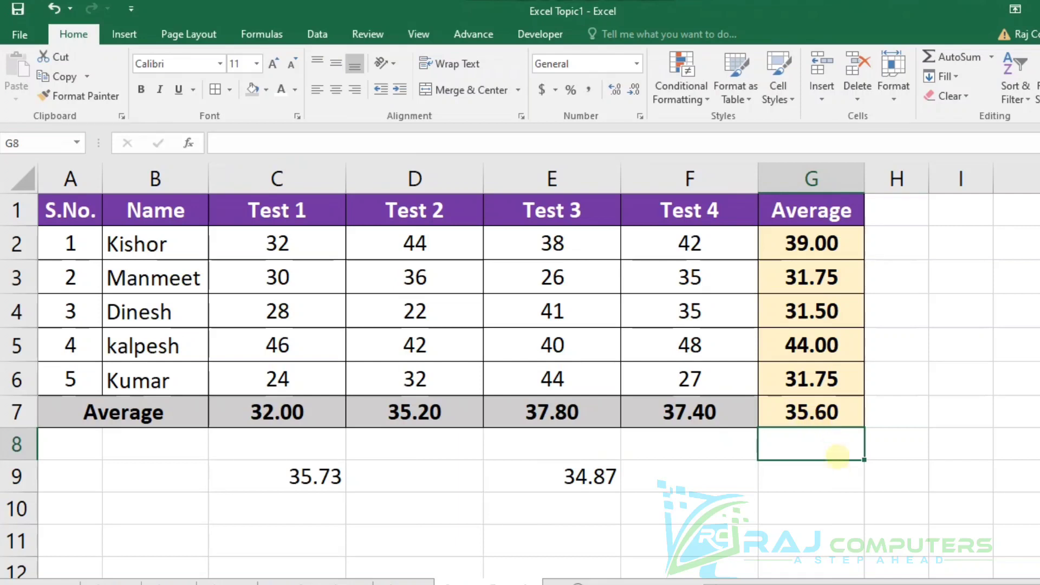
type("=")
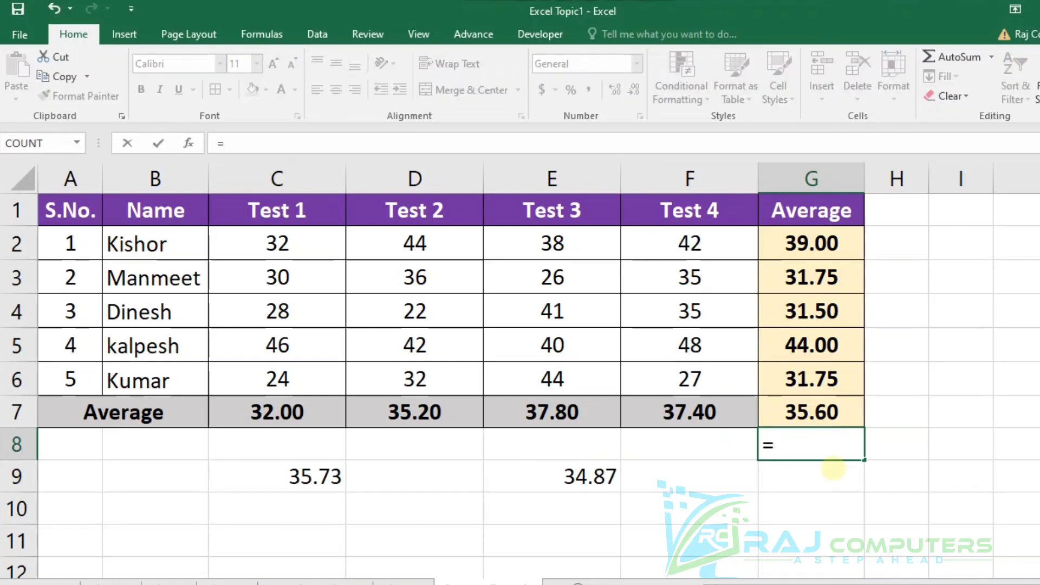
type("ave")
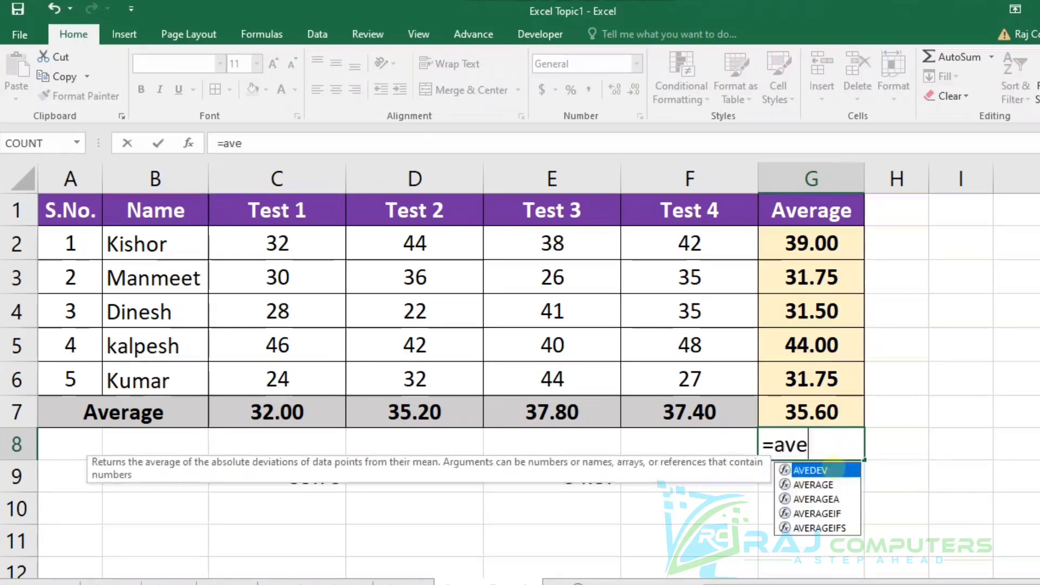
type("rage(")
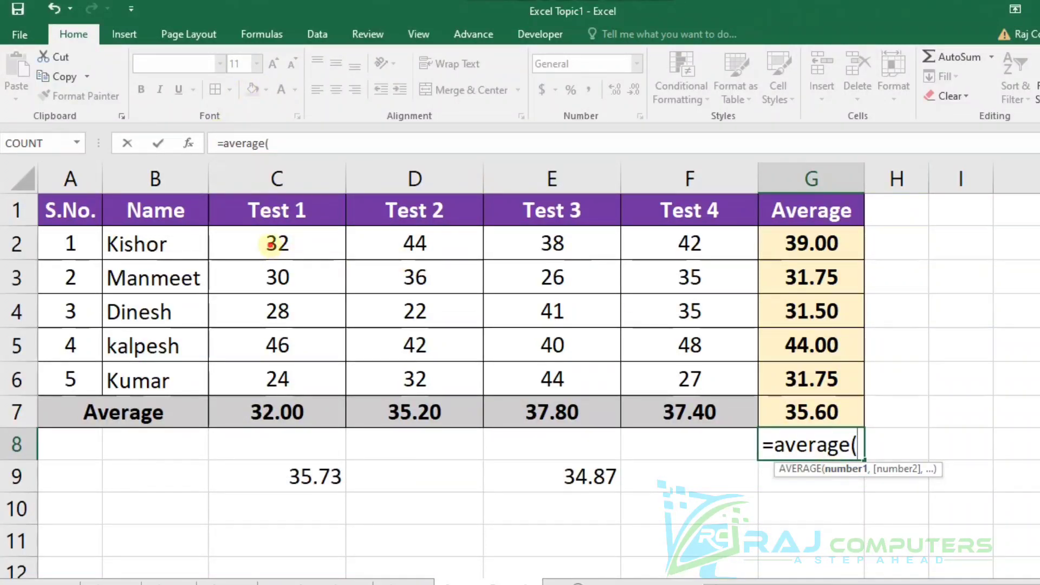
left_click_drag(271, 245, 661, 390)
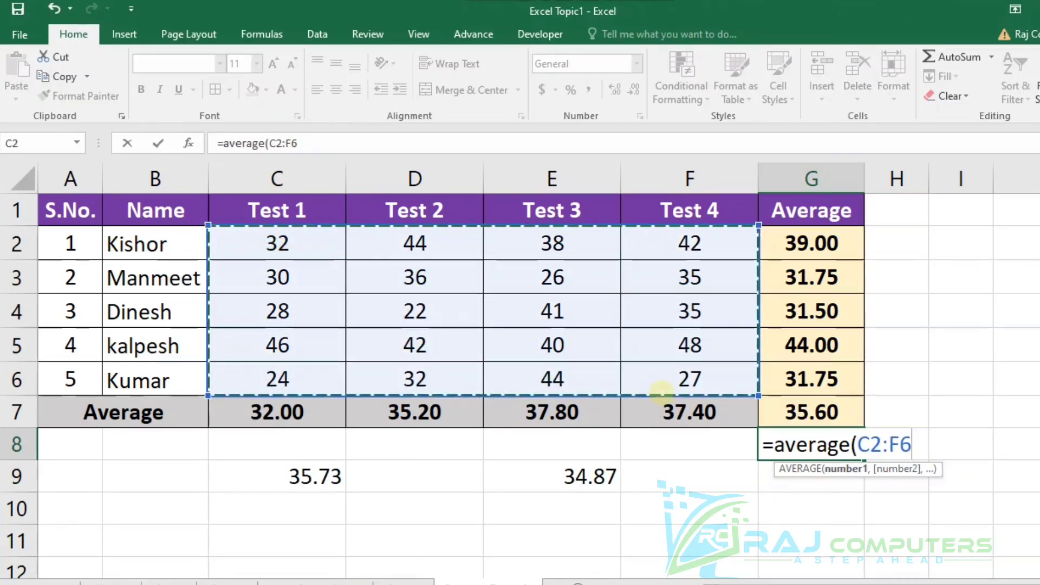
type(")")
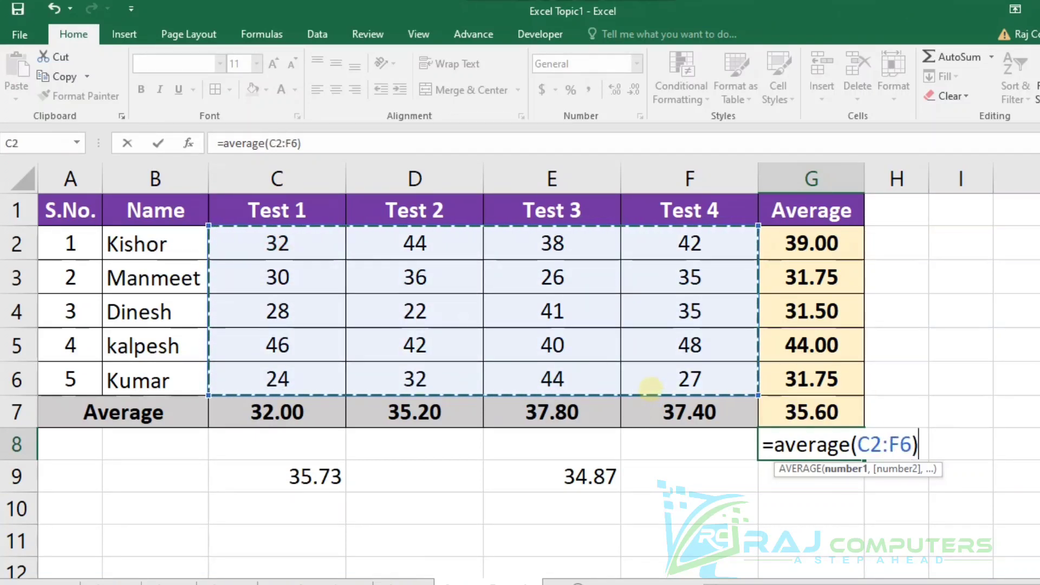
key("Return")
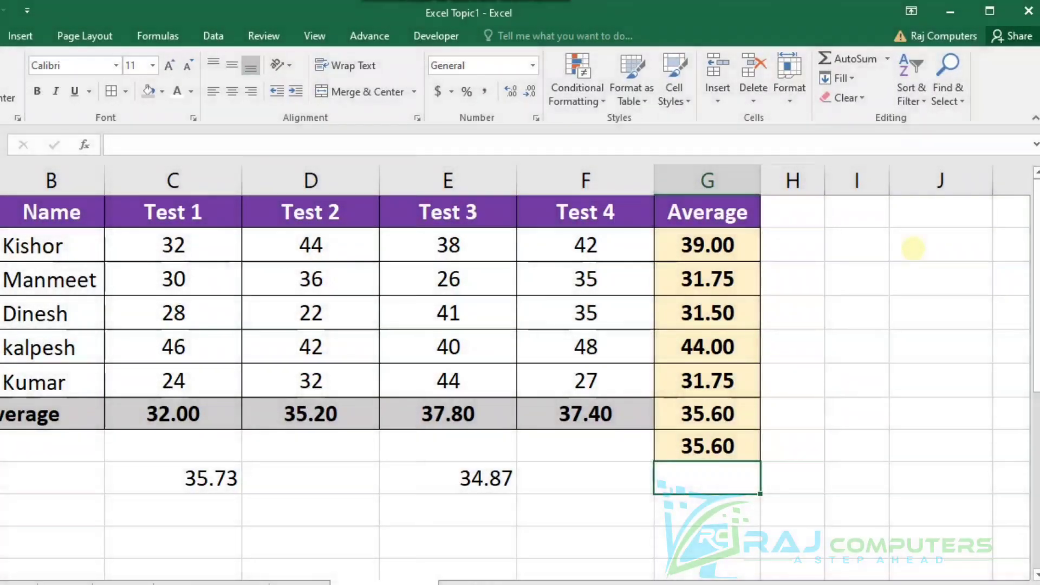
Enter the sample values 500 in J2, 800 in J4 and 400 in J6, leaving a blank cell between them.
left_click(913, 248)
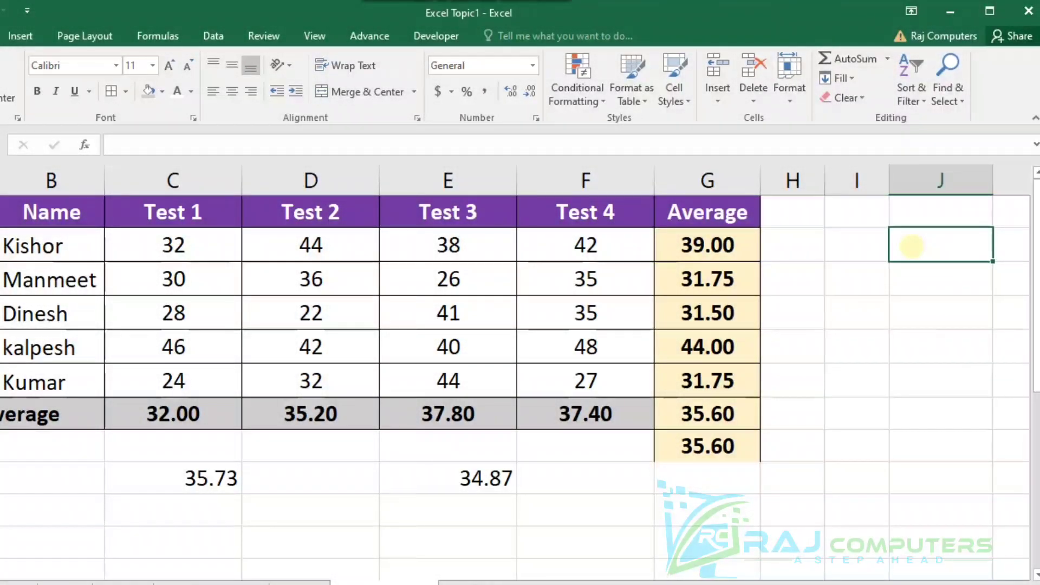
type("500")
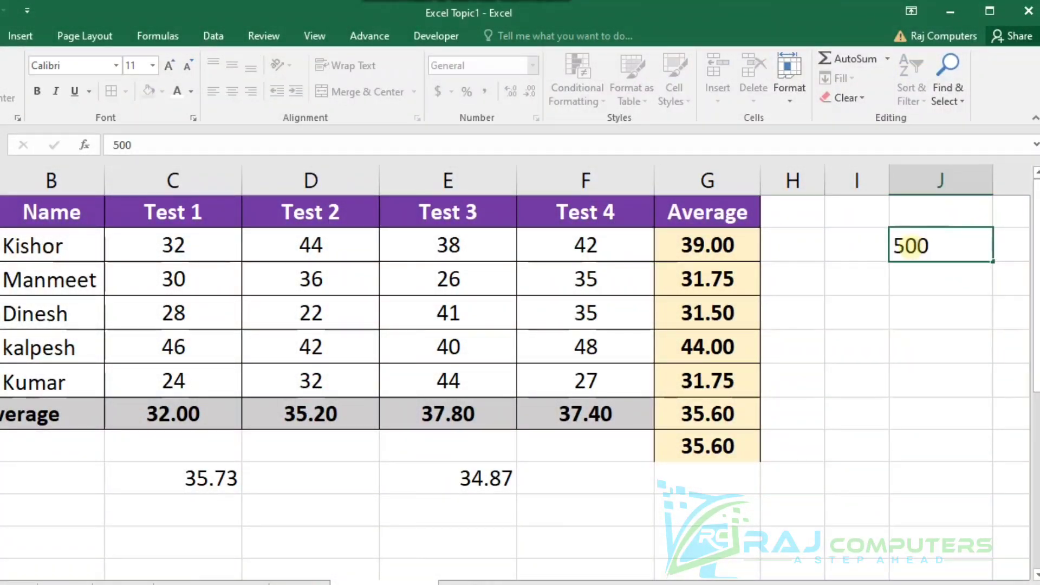
key("Return")
key("Return")
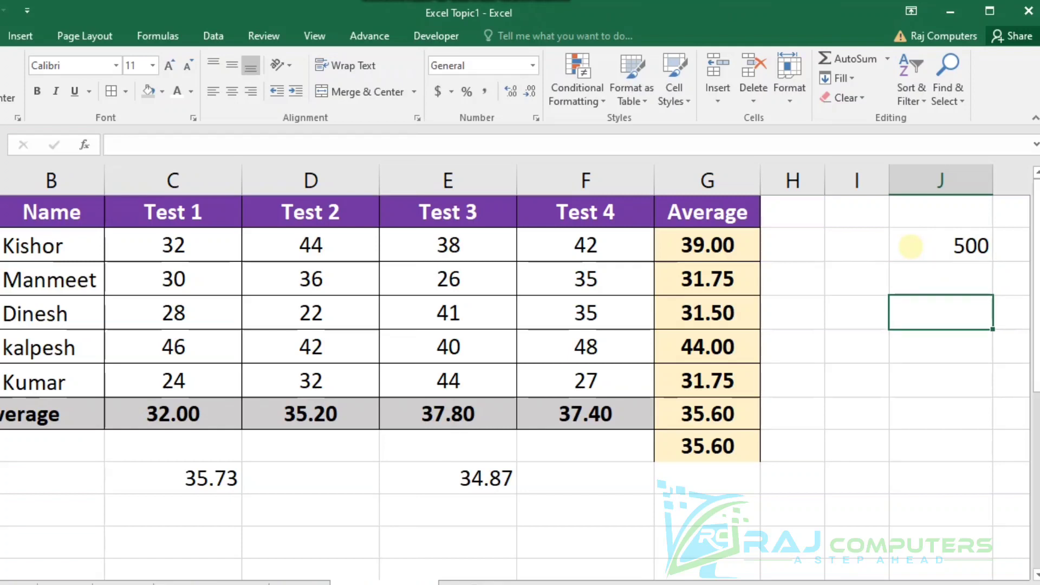
type("800")
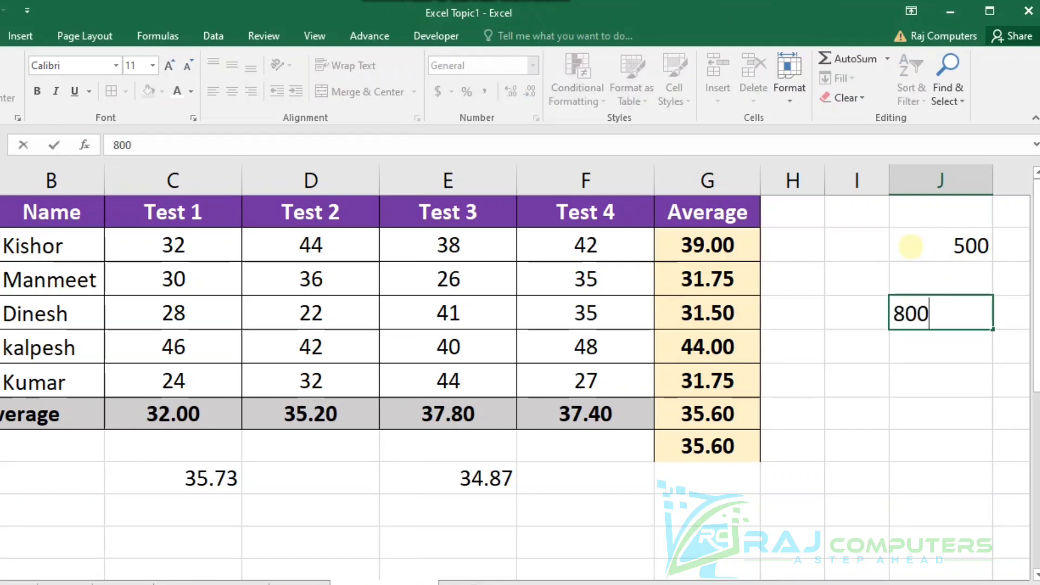
key("Return")
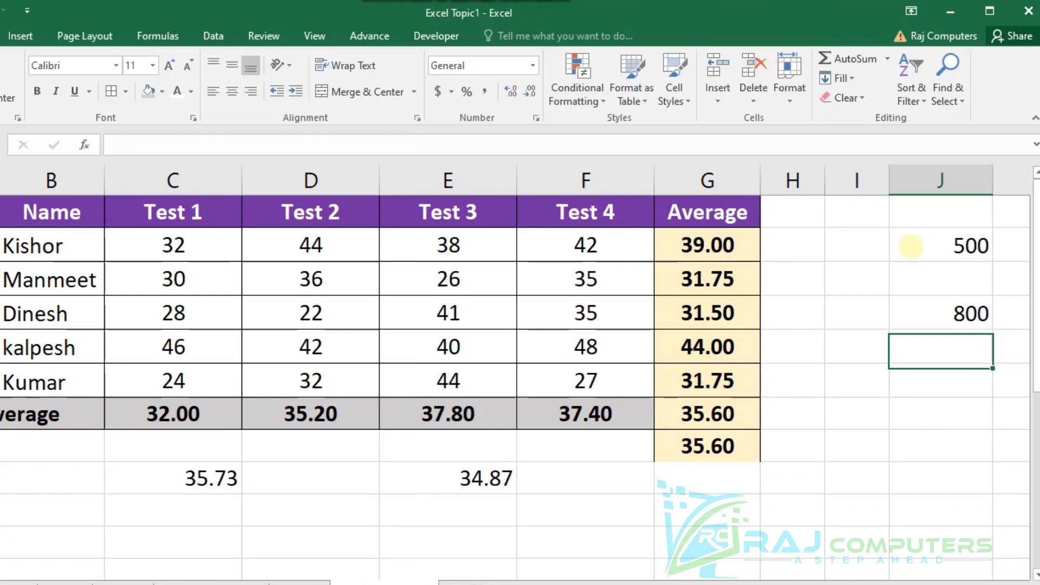
key("Return")
type("400")
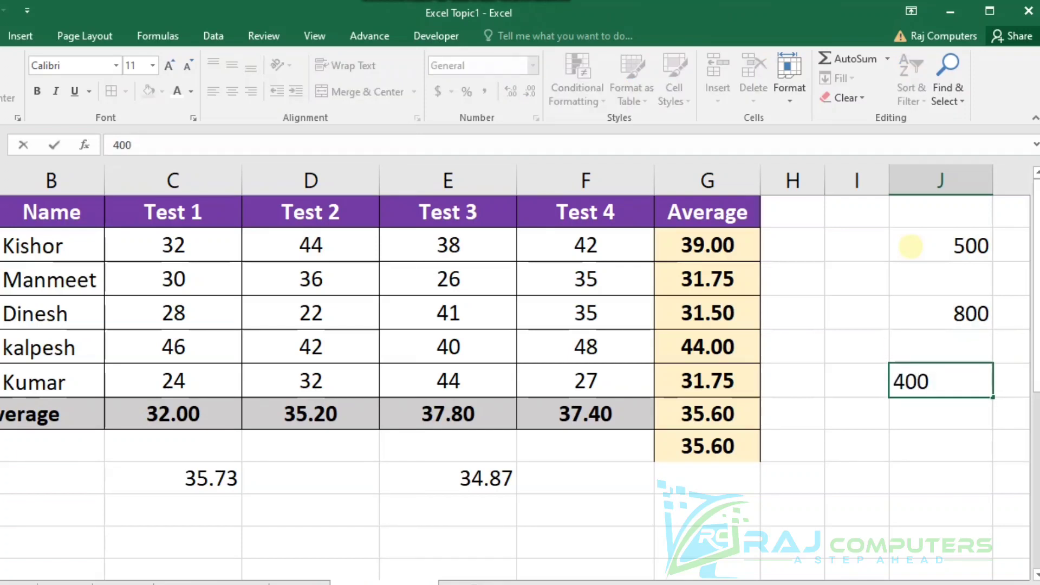
Enter =AVERAGE(J2,J4,J6) in J8 to average the three separated sample values.
left_click(941, 434)
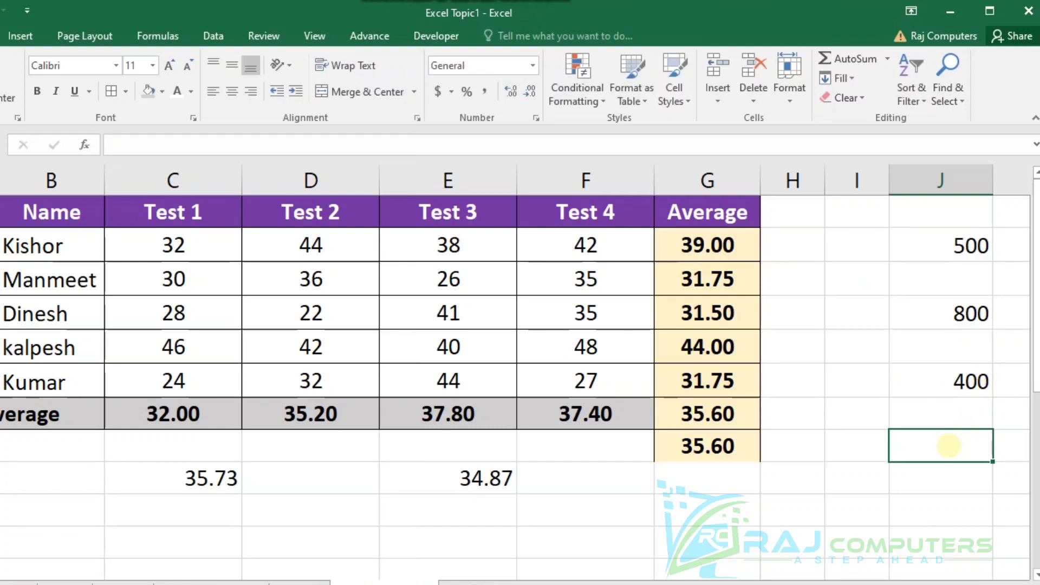
type("=")
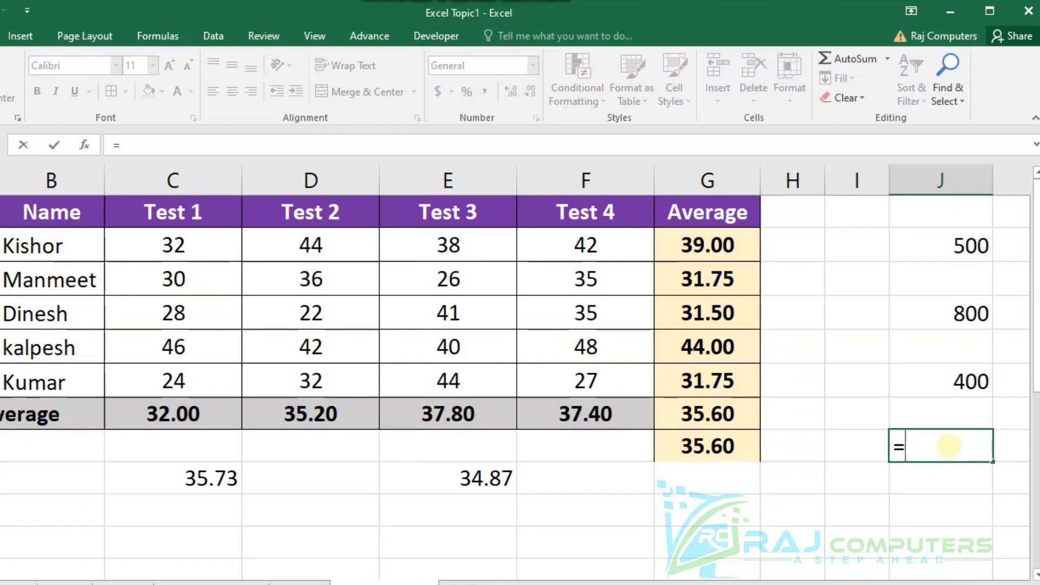
type("ave")
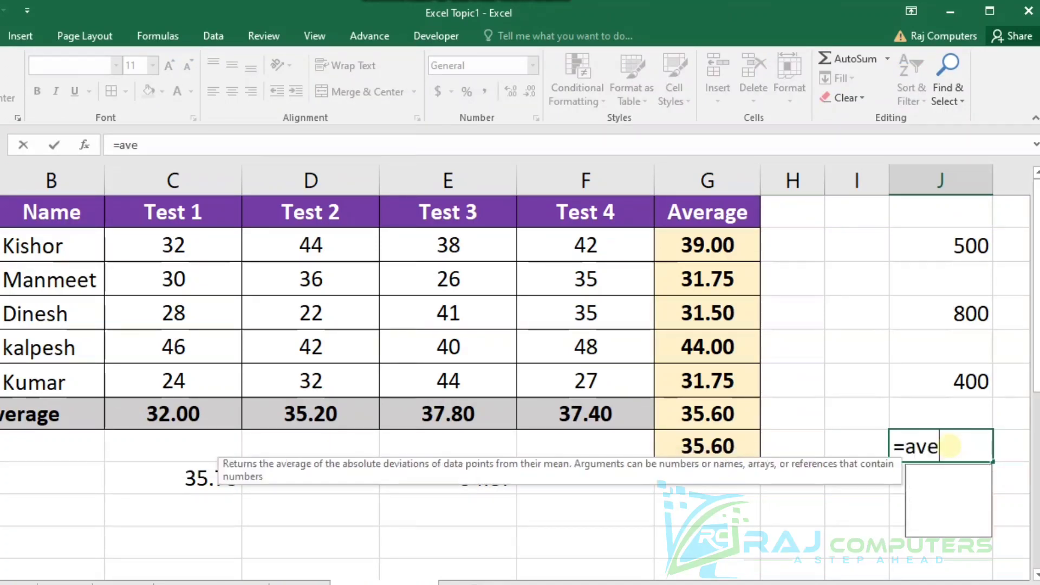
type("rage")
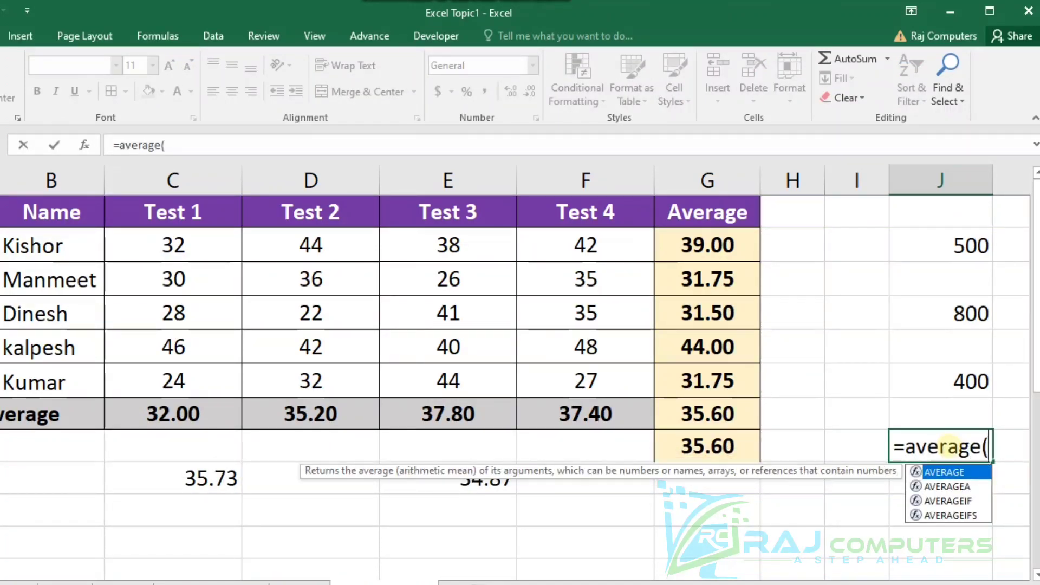
type("(")
left_click(943, 254)
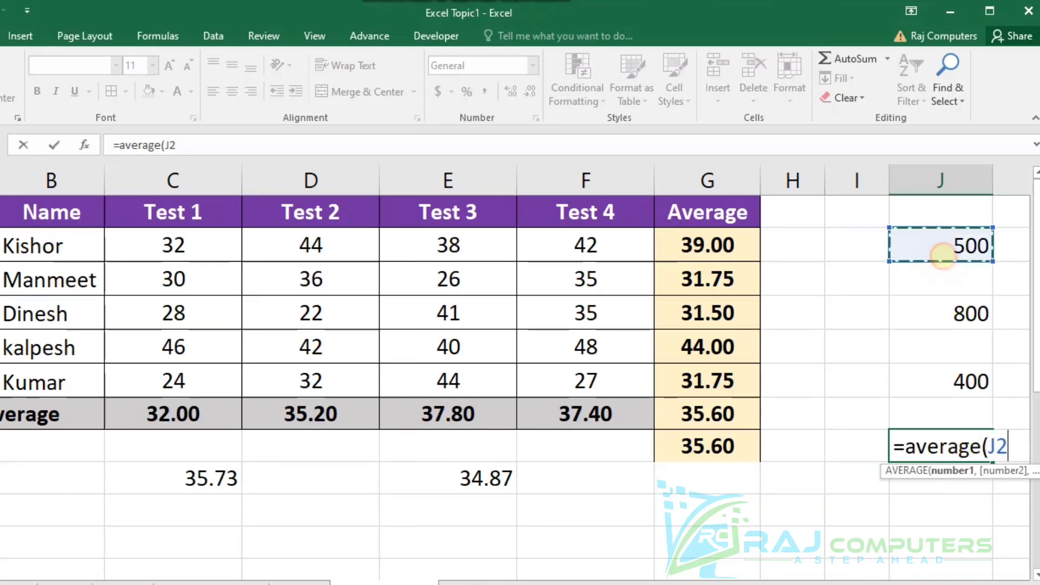
type(",")
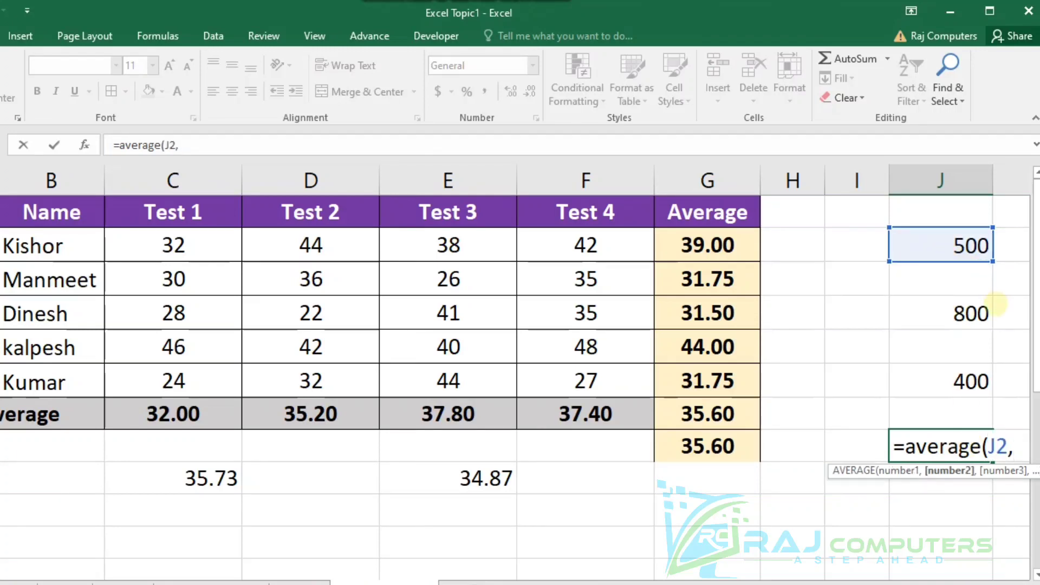
left_click(957, 309)
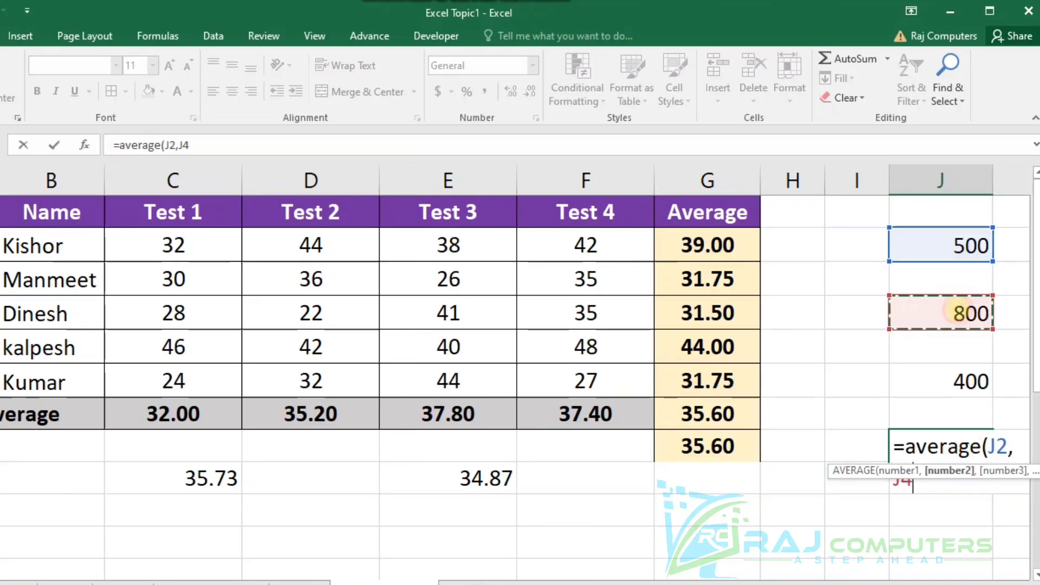
type(",")
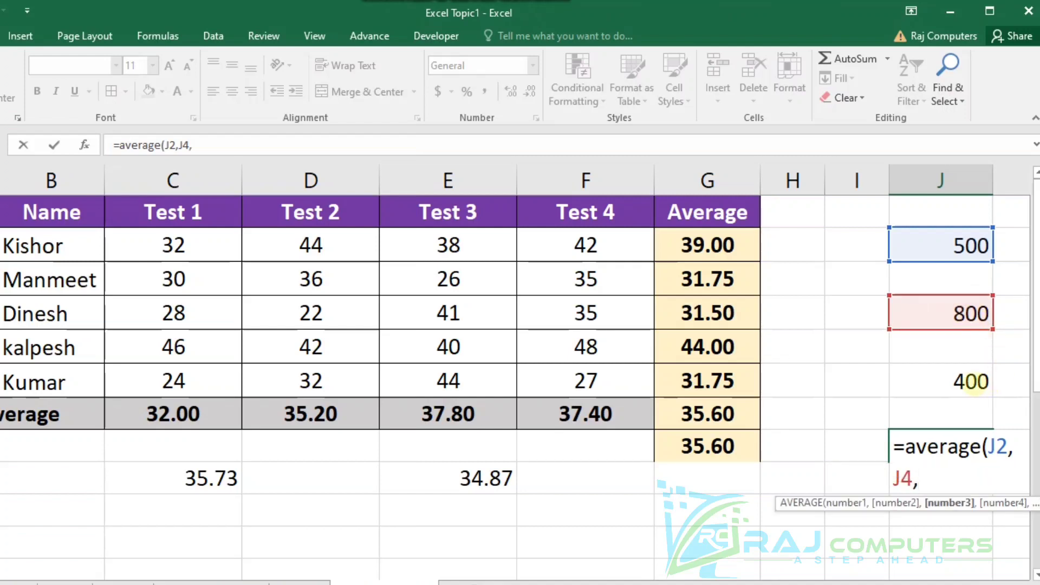
left_click(968, 382)
type(")")
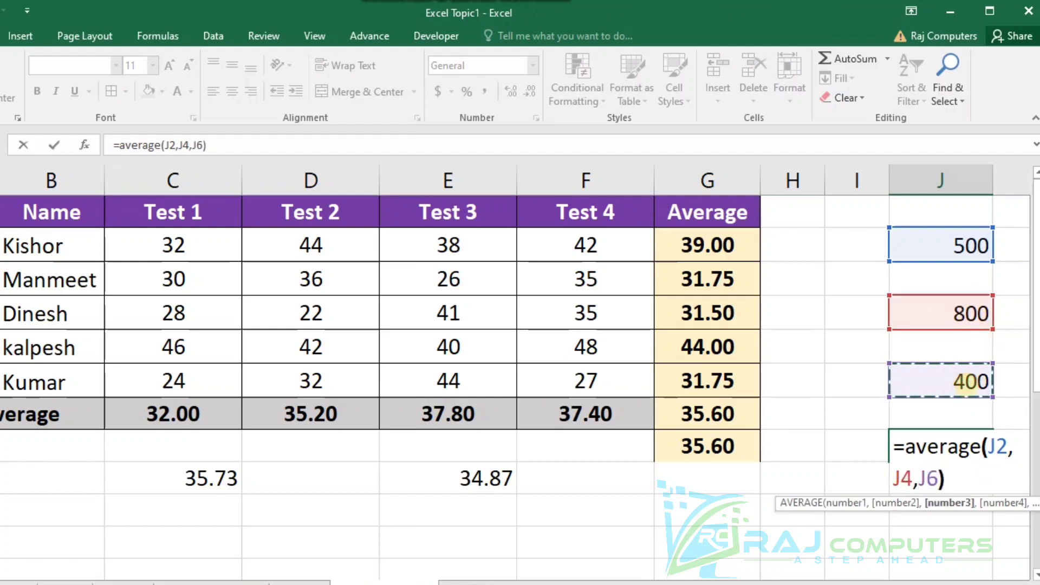
key("Return")
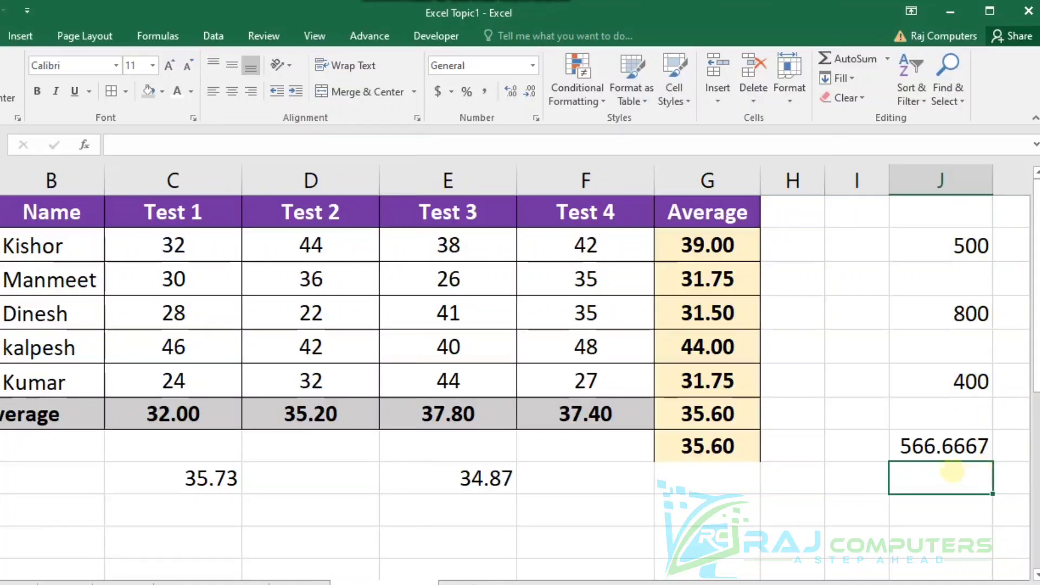
Reduce the average in J8 to two decimal places.
left_click(954, 445)
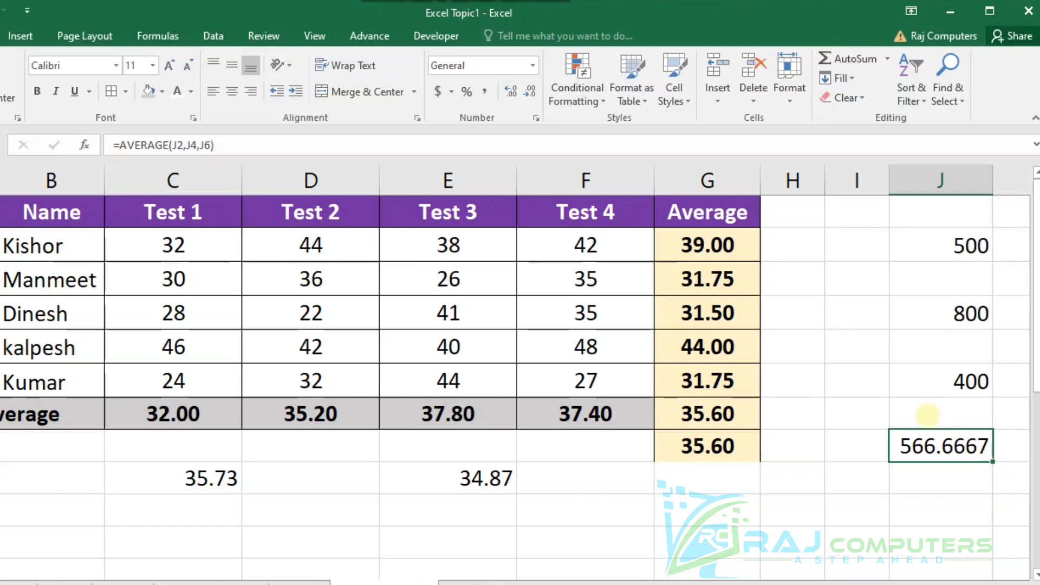
left_click(529, 92)
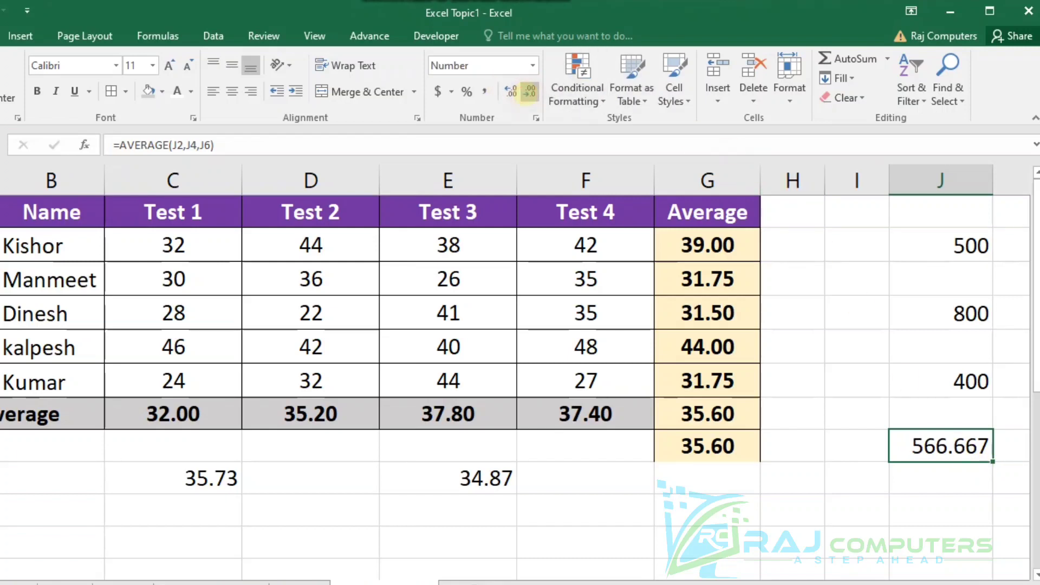
left_click(529, 92)
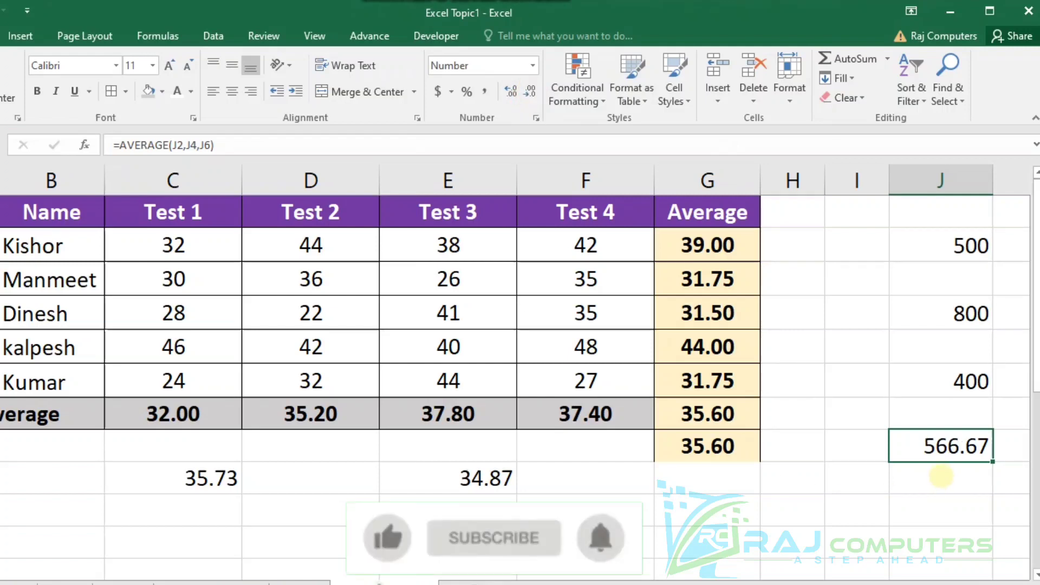
left_click(860, 485)
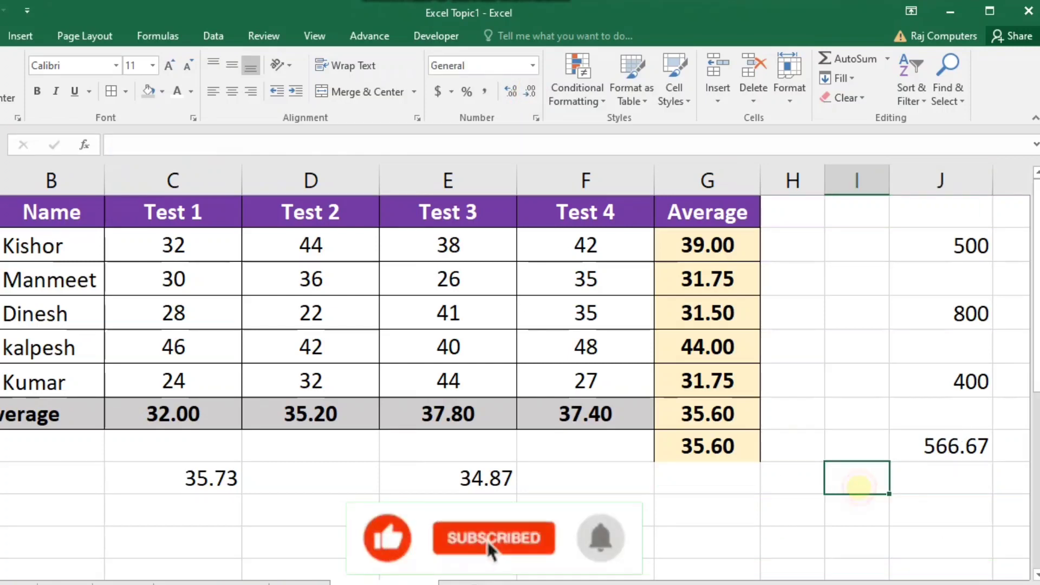